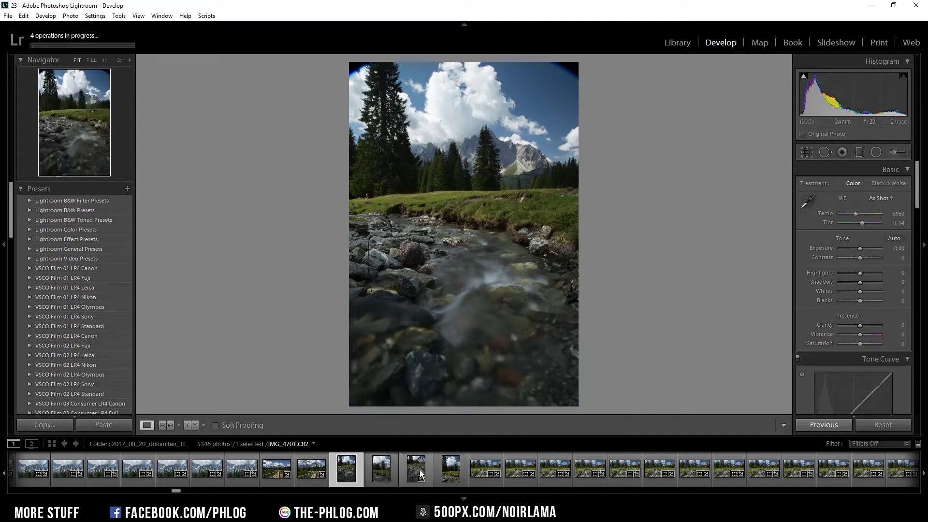
Compare the meadow shot IMG_4700, then load the stream photo IMG_4699 into Develop.
click(381, 479)
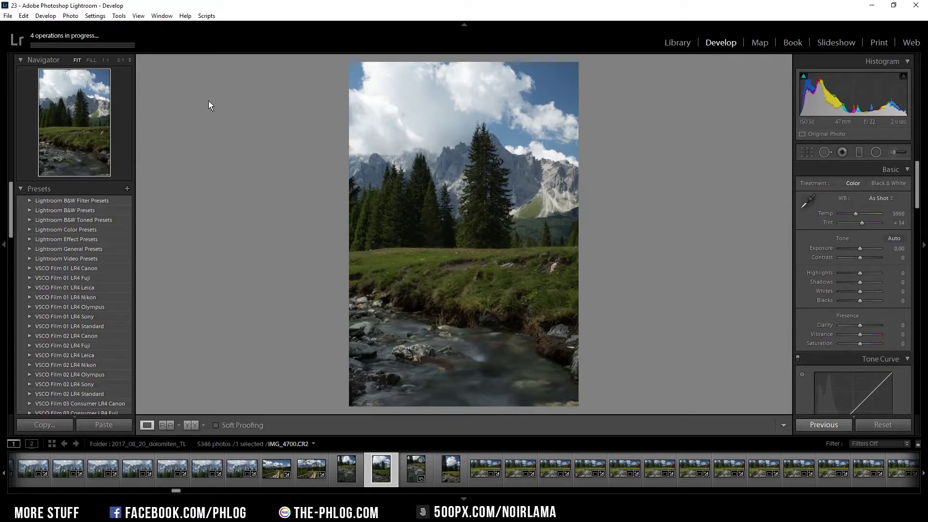
click(343, 478)
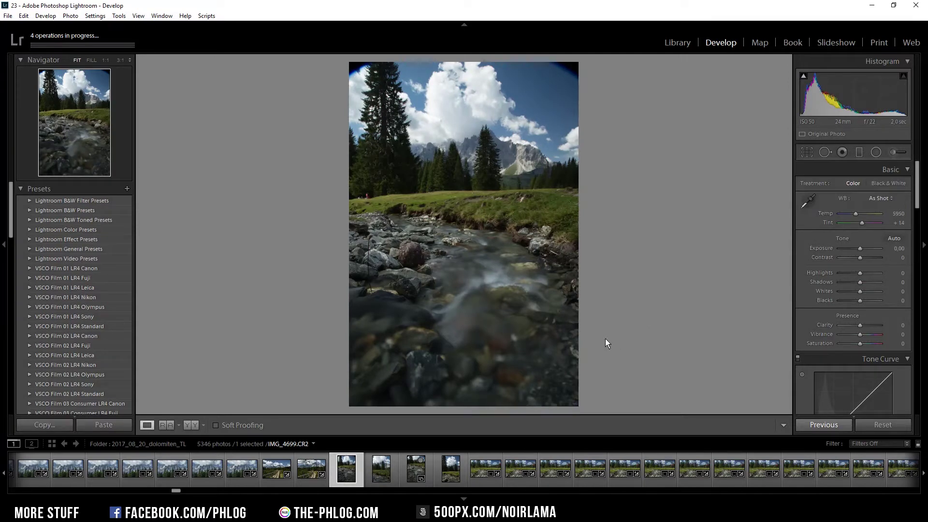
Turn on Remove Chromatic Aberration and Enable Profile Corrections for IMG_4699.
scroll(842, 208, down, 10)
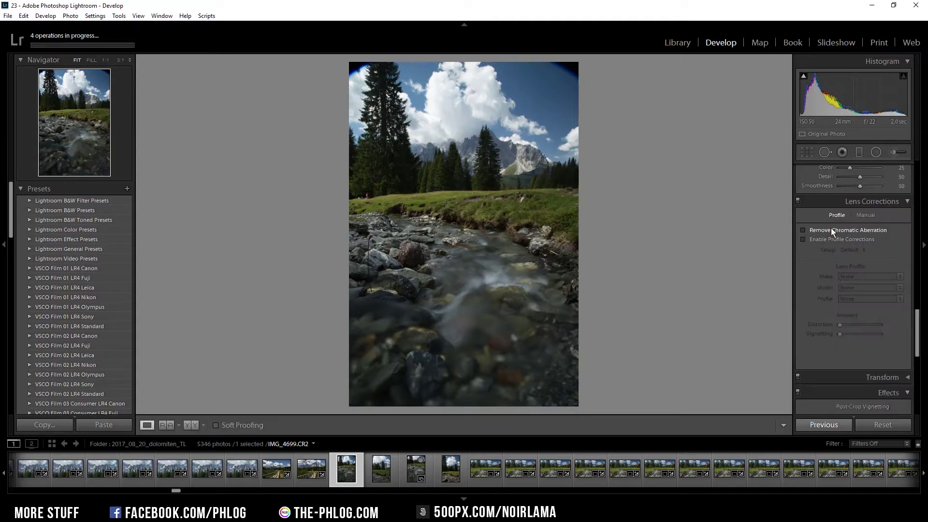
click(815, 233)
click(814, 239)
Straighten the stream photo by rotating the crop about 1.7° and commit it.
drag(918, 328, 917, 178)
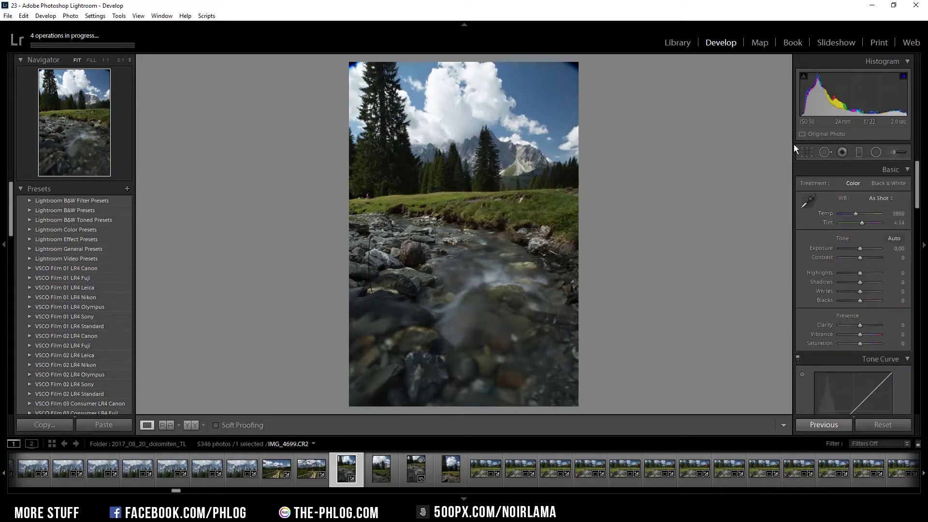
click(806, 152)
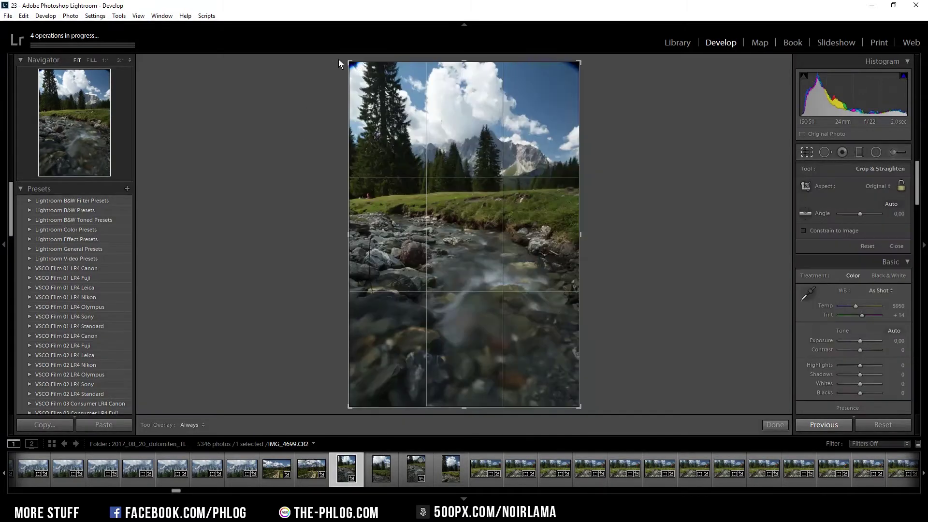
drag(338, 59, 346, 56)
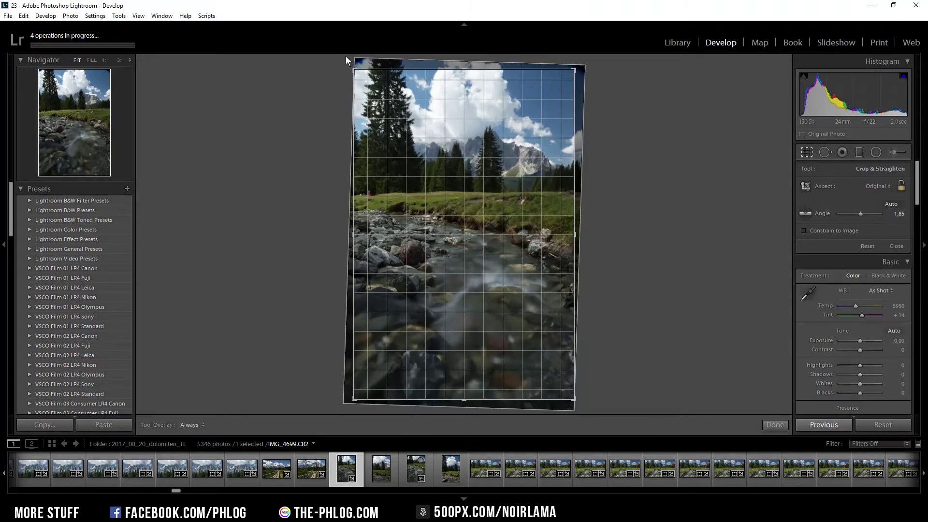
key(Return)
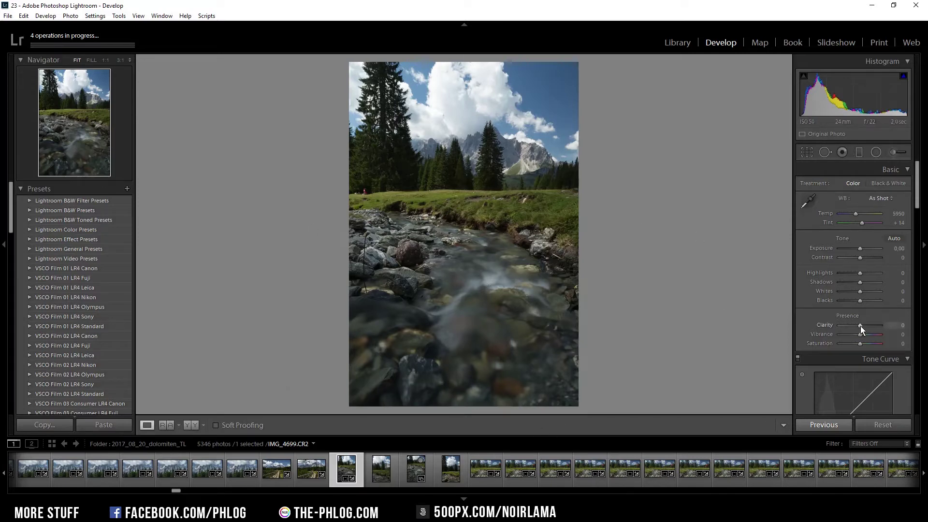
Raise Clarity to +33 and draw a radial filter ellipse over the stream.
drag(858, 326, 866, 326)
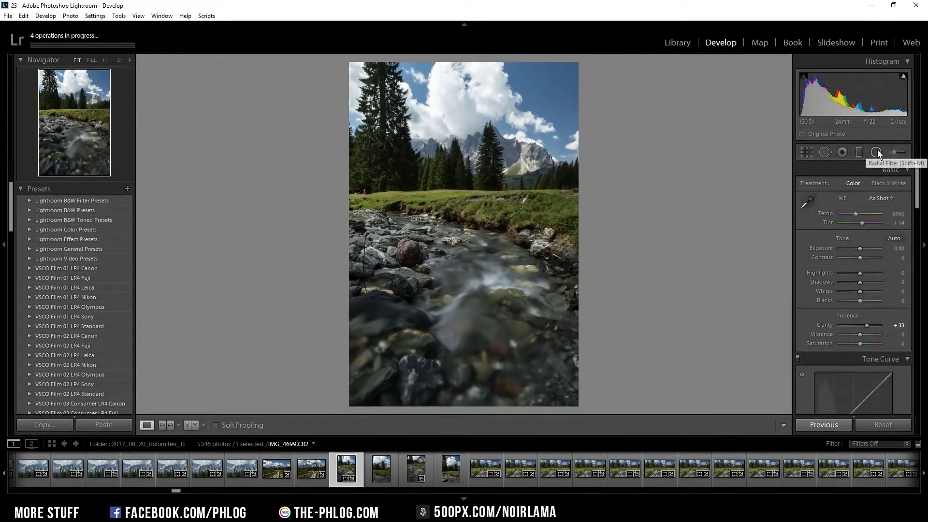
click(876, 151)
drag(450, 279, 499, 346)
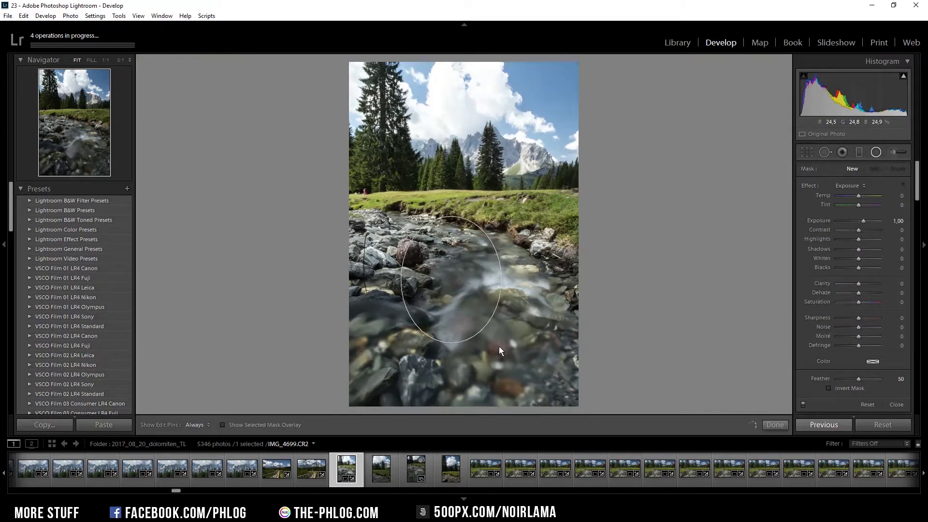
Give the radial filter Feather 100, inverted mask, Highlights 100, Whites 84; raise Vibrance to +2.
double_click(862, 221)
click(863, 239)
drag(858, 378, 880, 378)
click(828, 388)
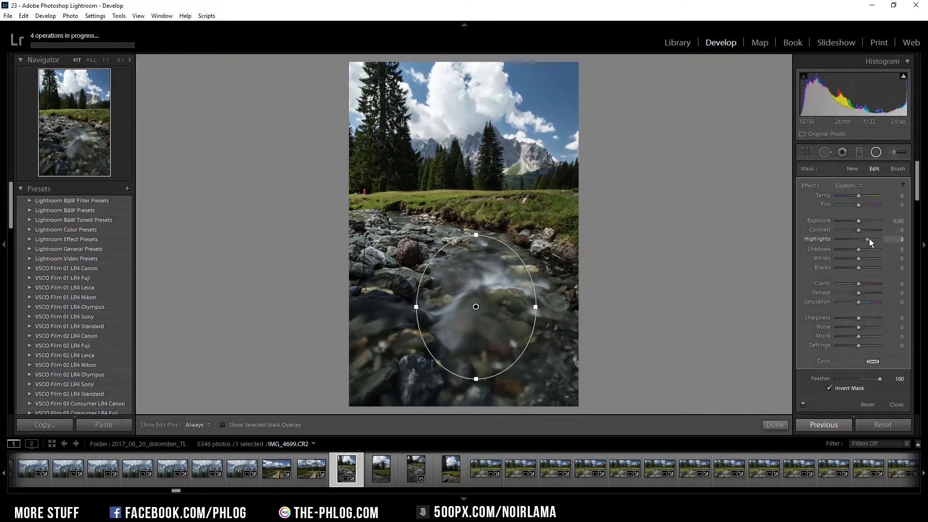
drag(868, 239, 875, 258)
key(shift+m)
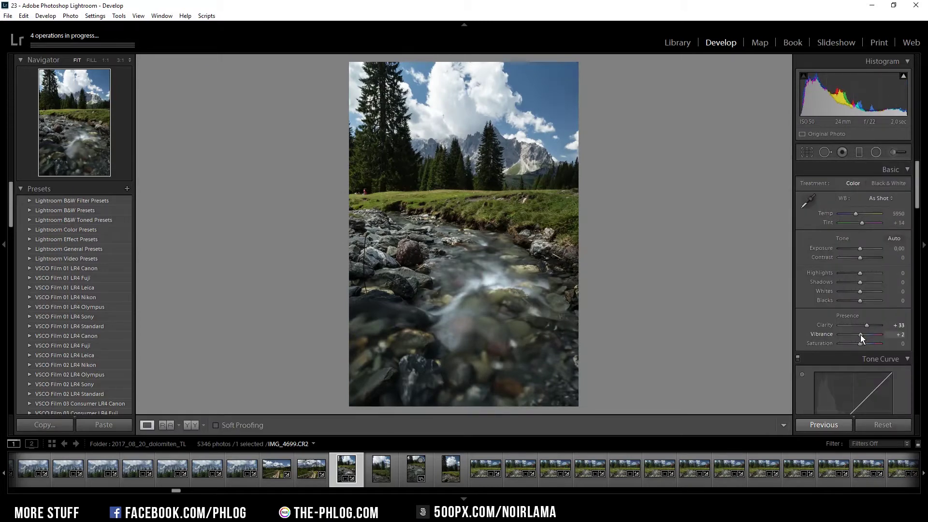
drag(860, 334, 867, 335)
Brighten Blue luminance to +49 and split-tone highlights blue (hue 234, saturation 12).
scroll(863, 328, down, 5)
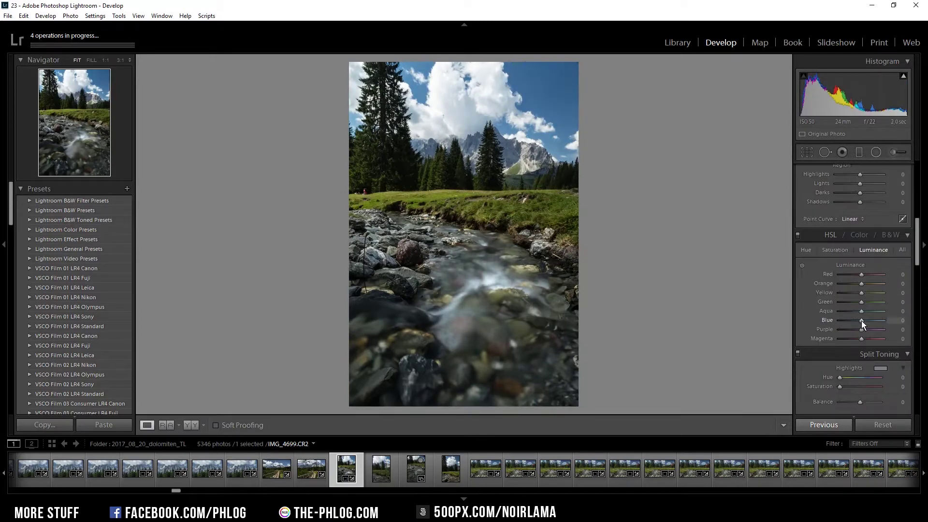
drag(861, 320, 873, 319)
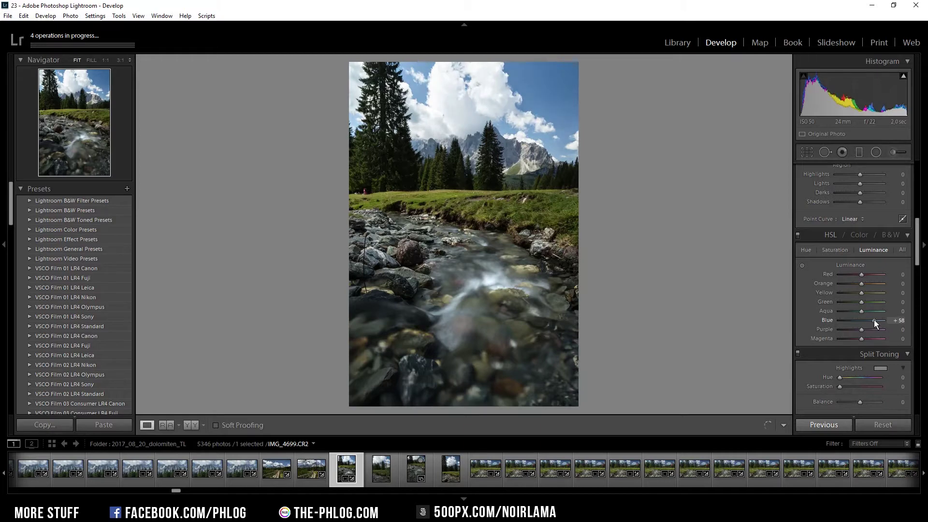
scroll(874, 320, down, 5)
drag(855, 255, 883, 248)
click(882, 246)
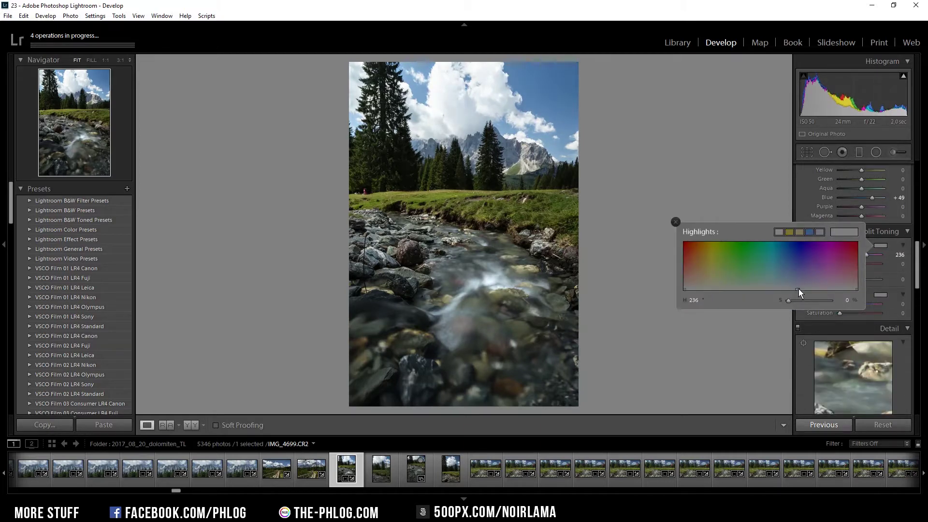
drag(798, 288, 796, 284)
Set Sharpening Amount to 96 with Masking 35.
scroll(848, 264, down, 5)
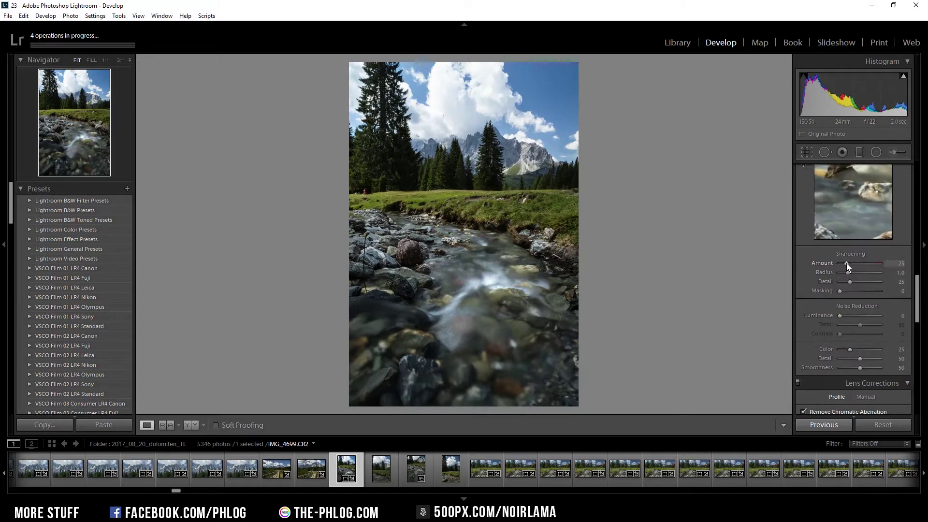
drag(865, 264, 867, 264)
alt+drag(839, 291, 853, 292)
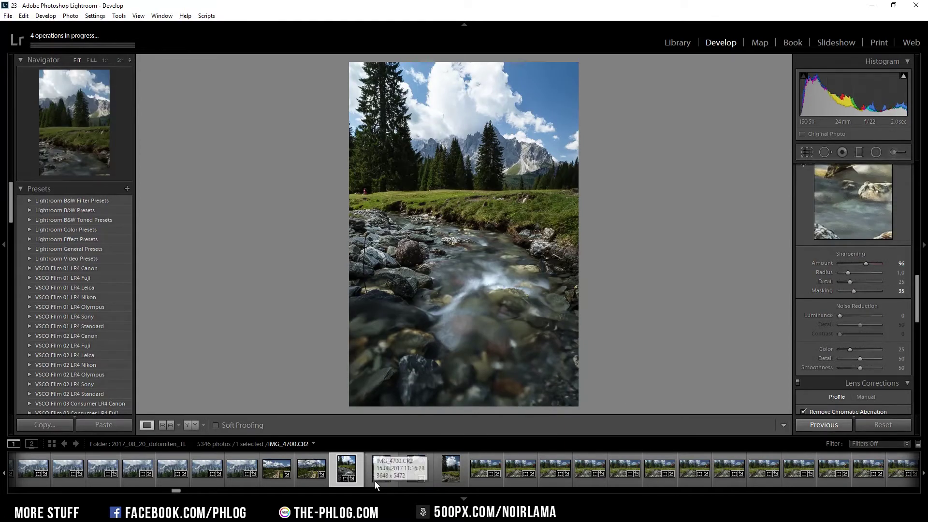
Open IMG_4700 and enable Remove Chromatic Aberration and the lens profile correction.
click(376, 482)
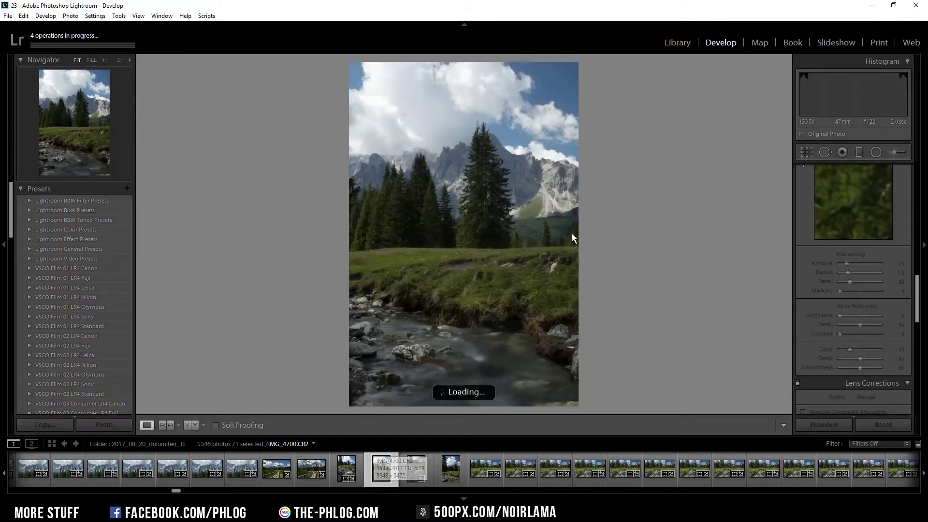
scroll(917, 306, up, 2)
scroll(917, 305, down, 4)
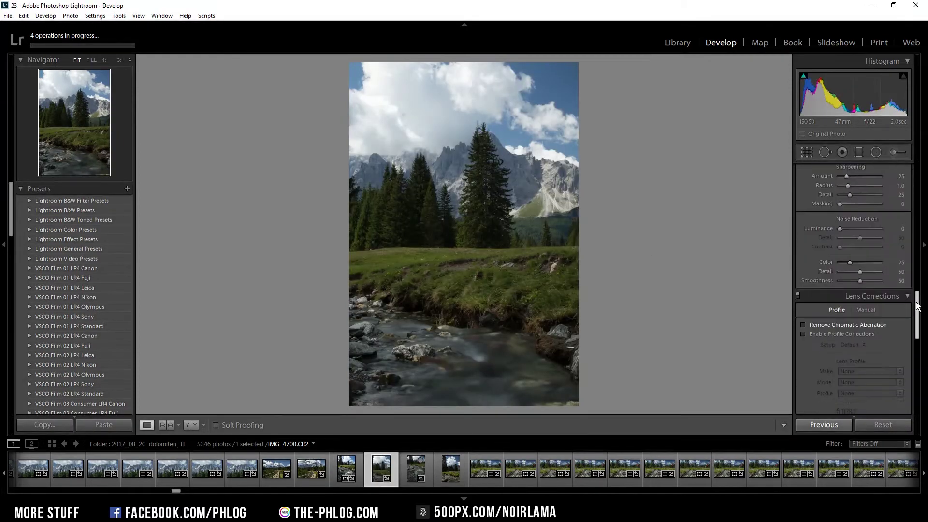
scroll(917, 305, down, 1)
click(830, 296)
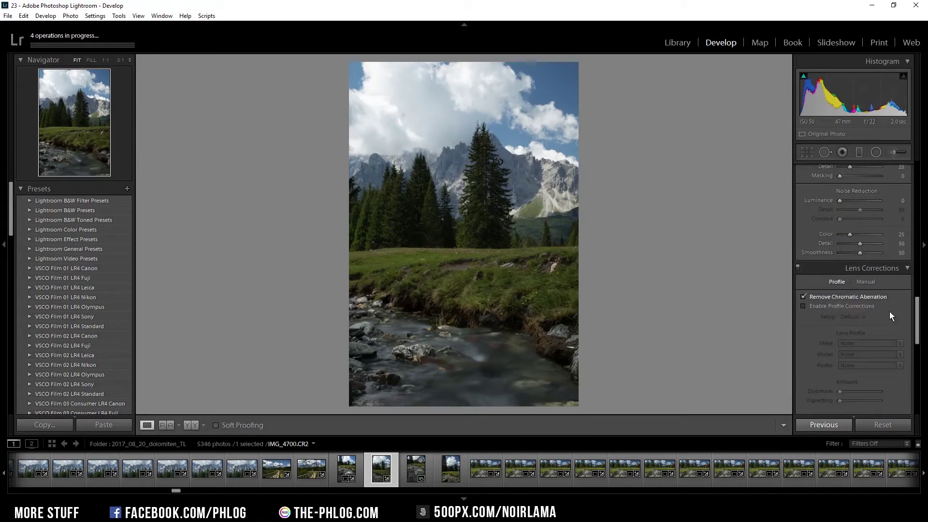
click(842, 305)
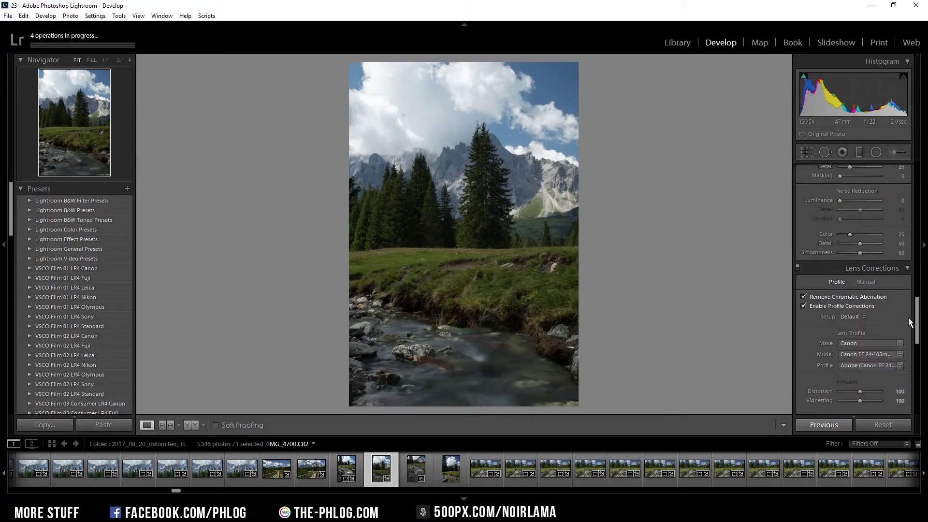
scroll(917, 311, up, 10)
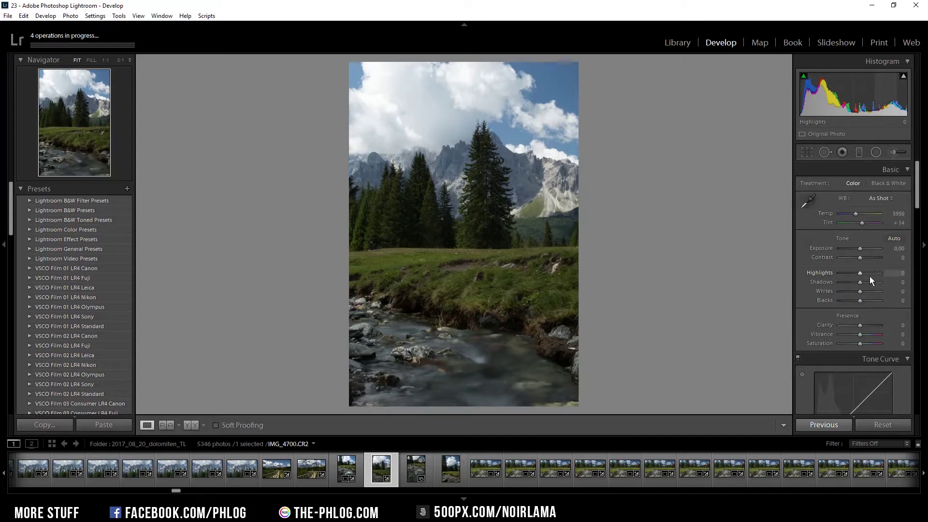
Set the mountain photo's Highlights −57, Shadows +45, Blacks −12 and Clarity +55.
drag(856, 272, 849, 272)
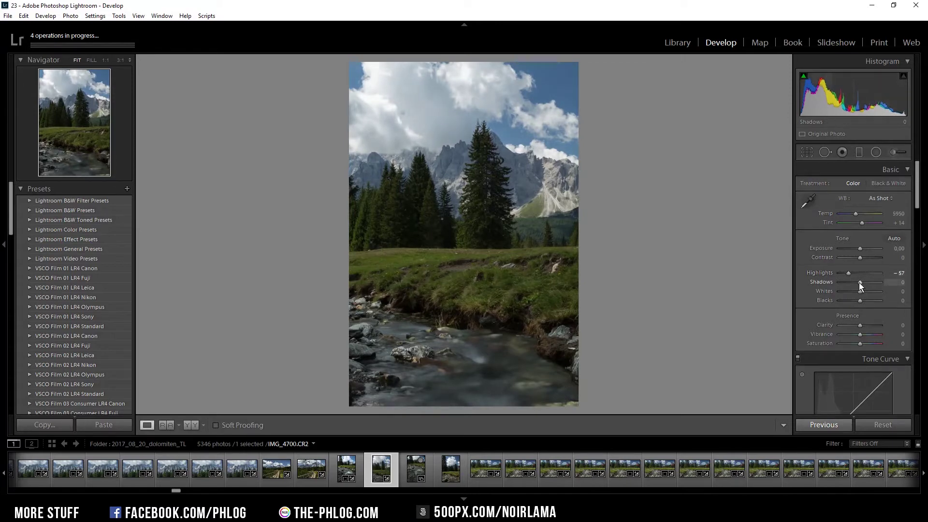
drag(859, 283, 865, 282)
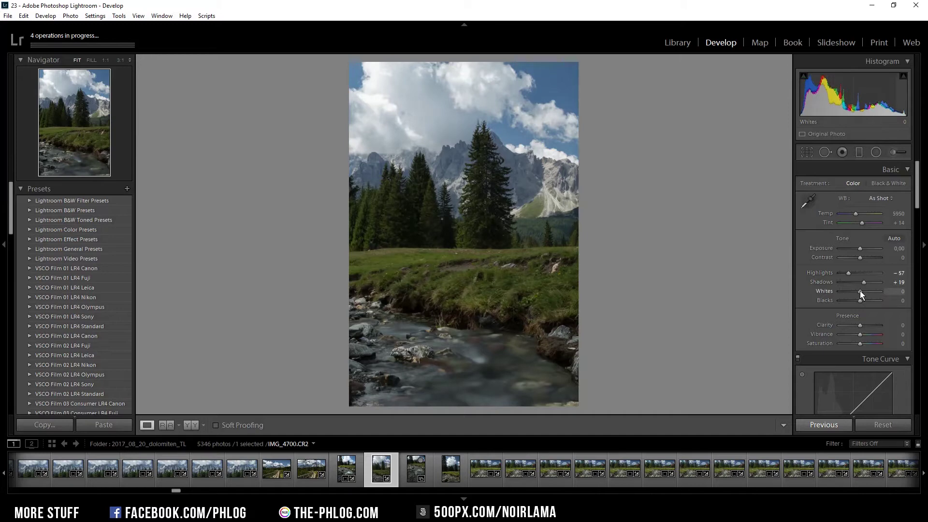
drag(858, 301, 855, 301)
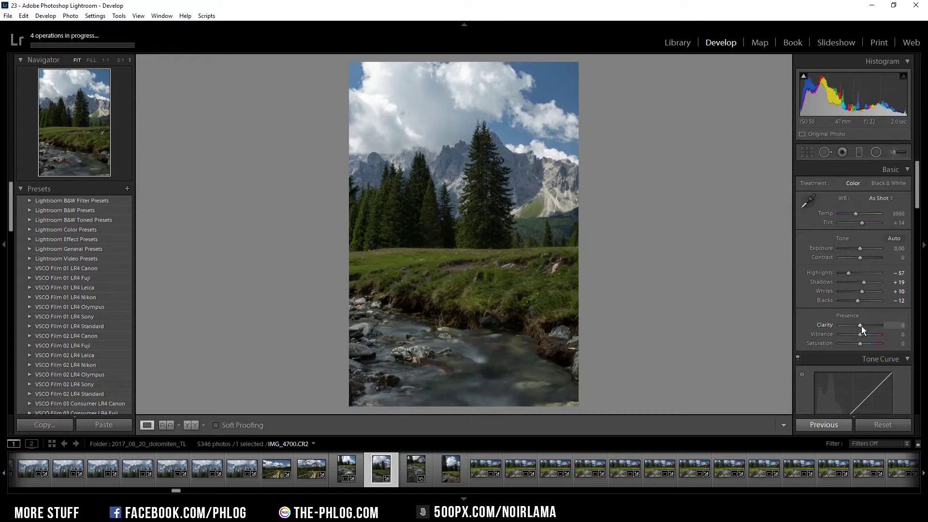
drag(861, 326, 865, 327)
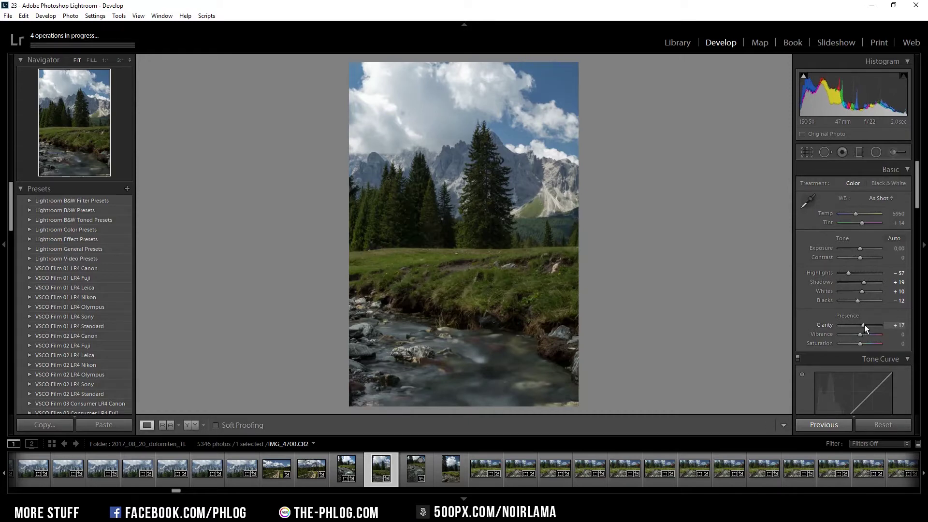
drag(864, 325, 873, 324)
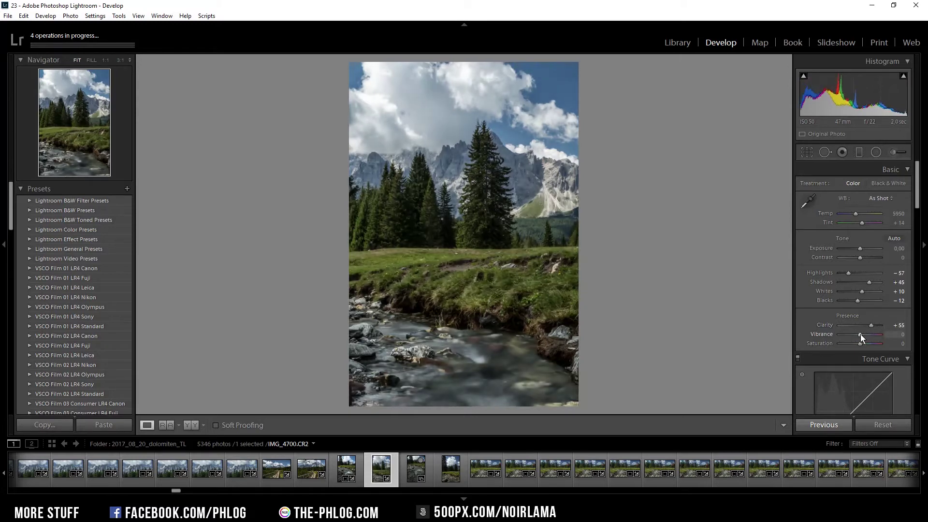
Darken the Blue luminance in HSL to about −49.
scroll(861, 319, down, 8)
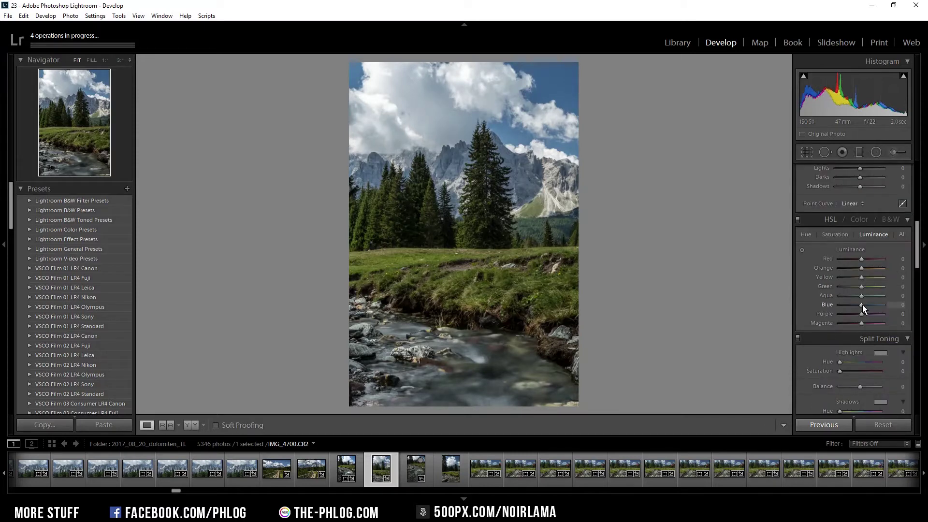
drag(862, 304, 850, 304)
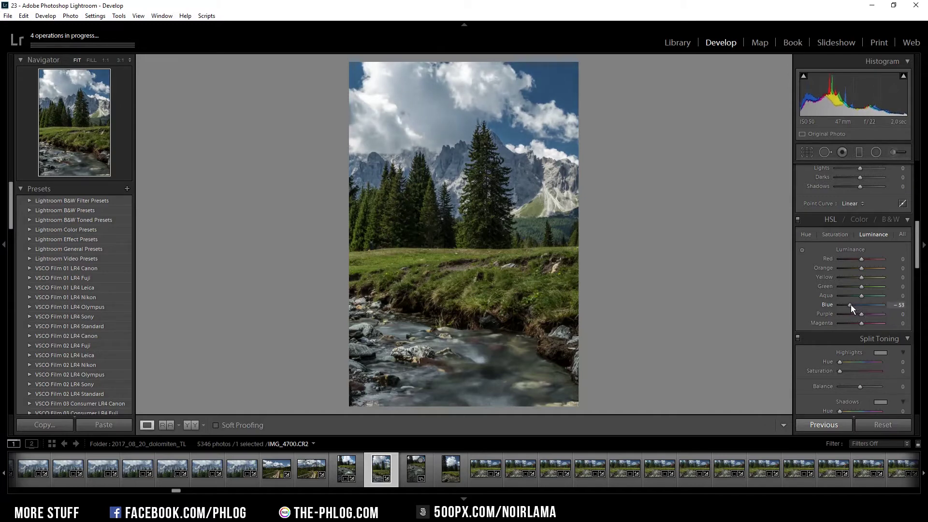
drag(850, 304, 851, 305)
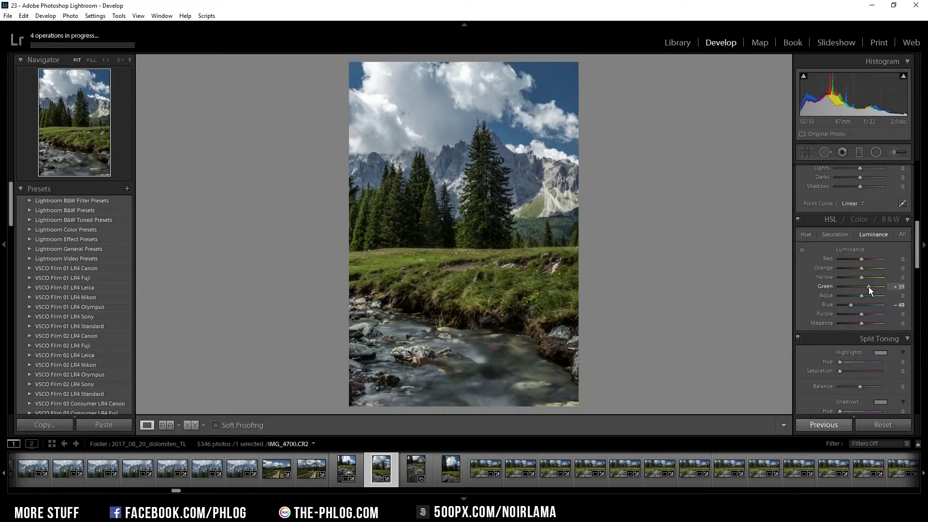
Lower Blue saturation to −16 and raise Sharpening Amount to 86.
key(ctrl+alt+4)
drag(861, 305, 857, 304)
scroll(917, 261, down, 3)
scroll(918, 262, up, 2)
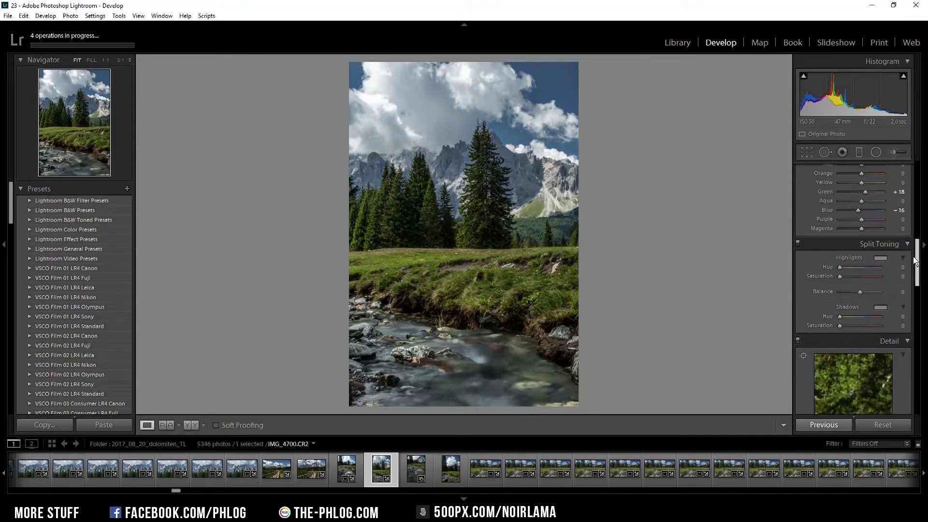
scroll(871, 283, down, 5)
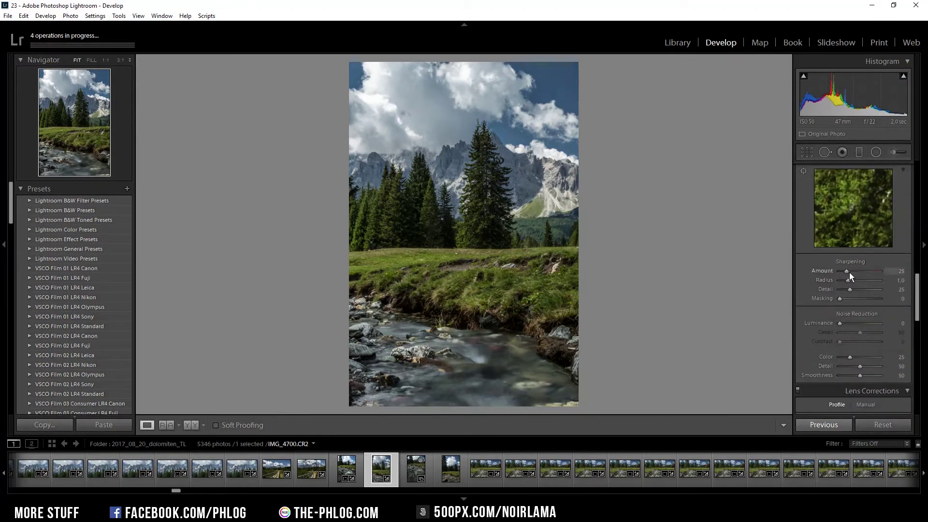
drag(848, 272, 865, 271)
scroll(863, 217, up, 10)
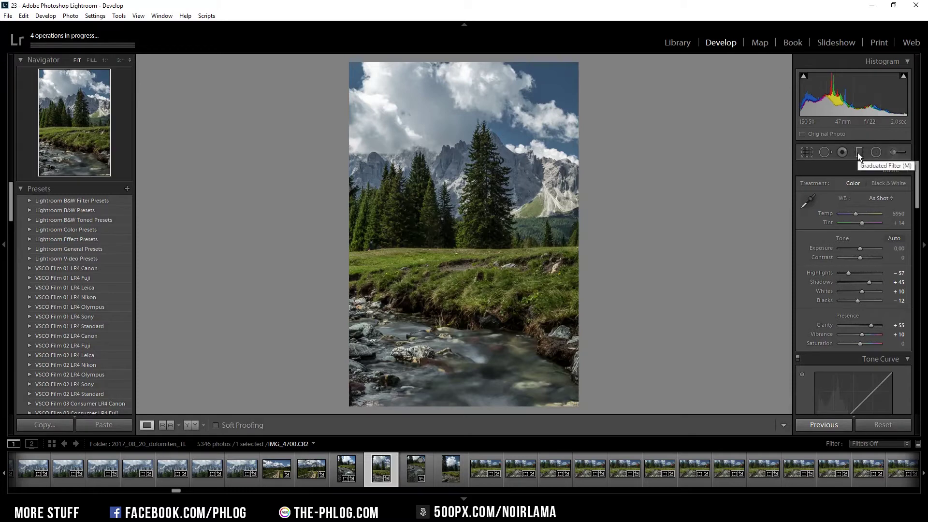
Darken the upper sky with a graduated filter at Exposure −0.78, then view IMG_4699.
click(859, 152)
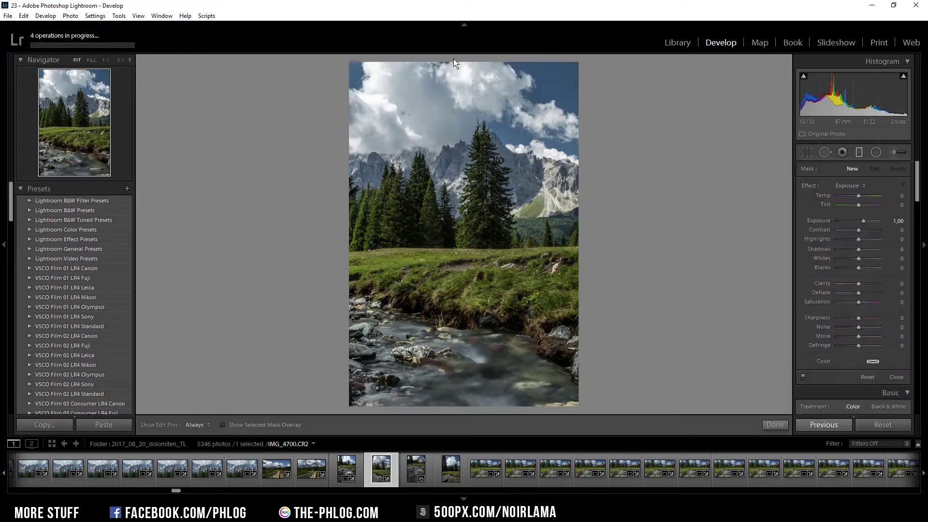
drag(452, 60, 453, 120)
double_click(863, 222)
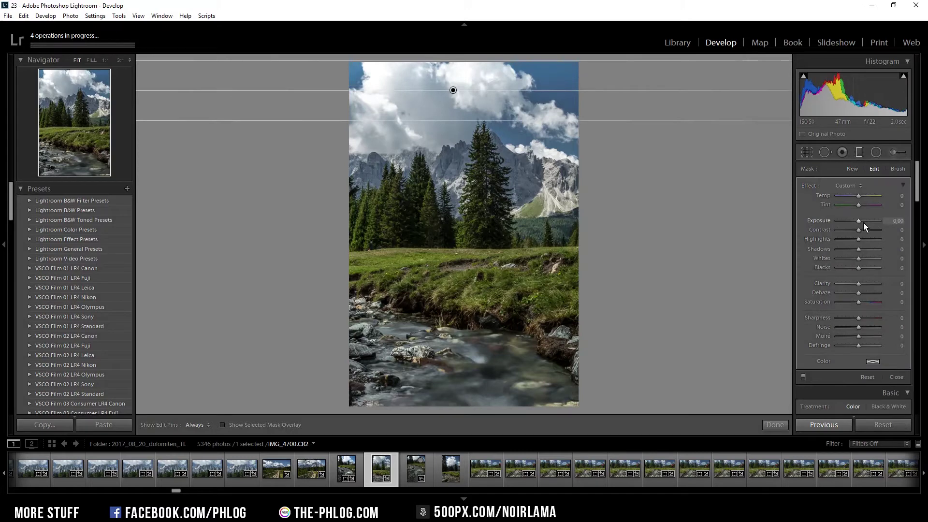
drag(863, 223, 853, 220)
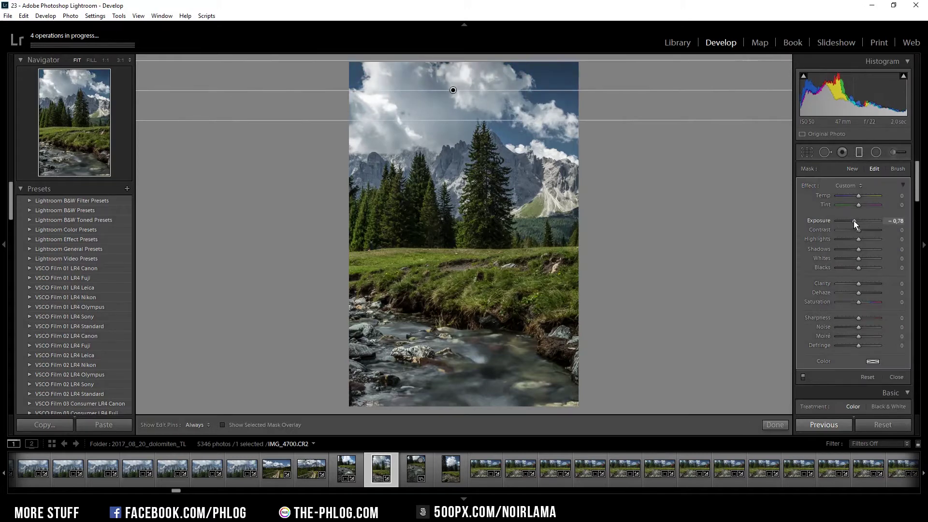
key(m)
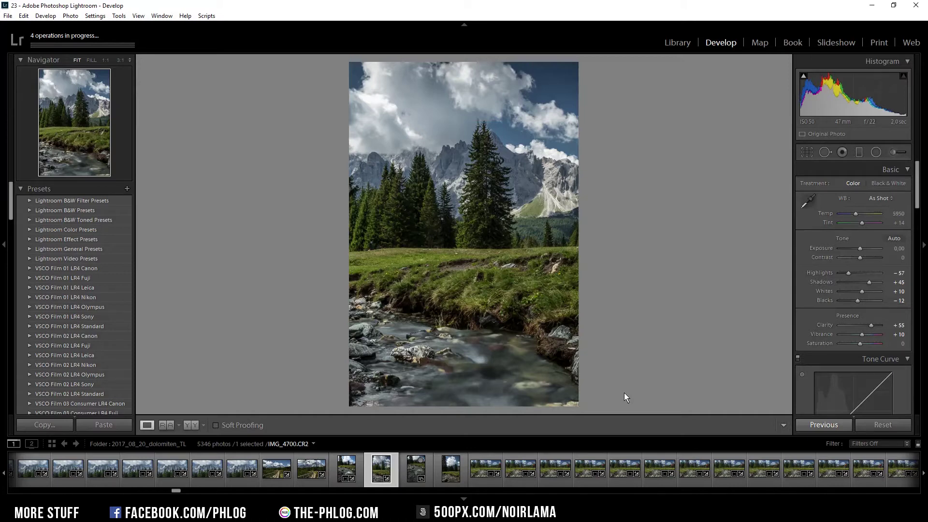
click(343, 466)
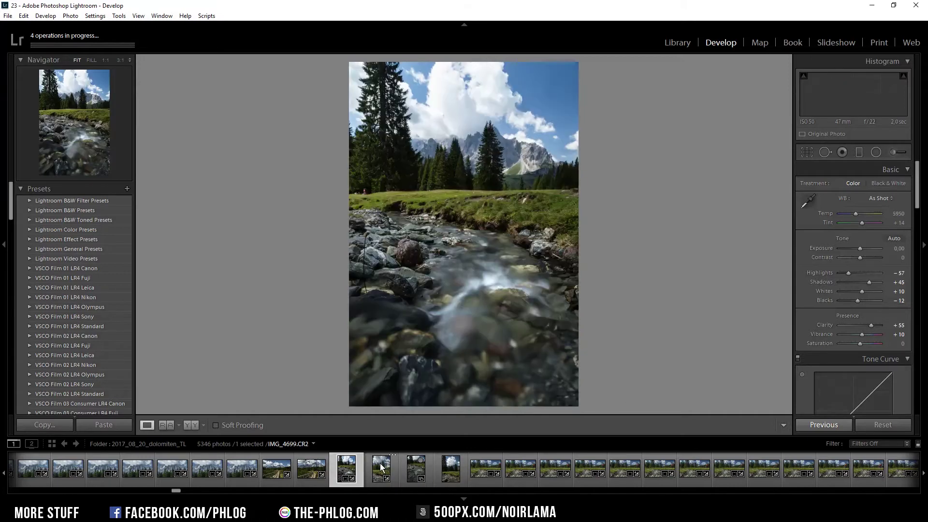
Select the edited IMG_4700 and send the stream photos to Photoshop.
click(381, 466)
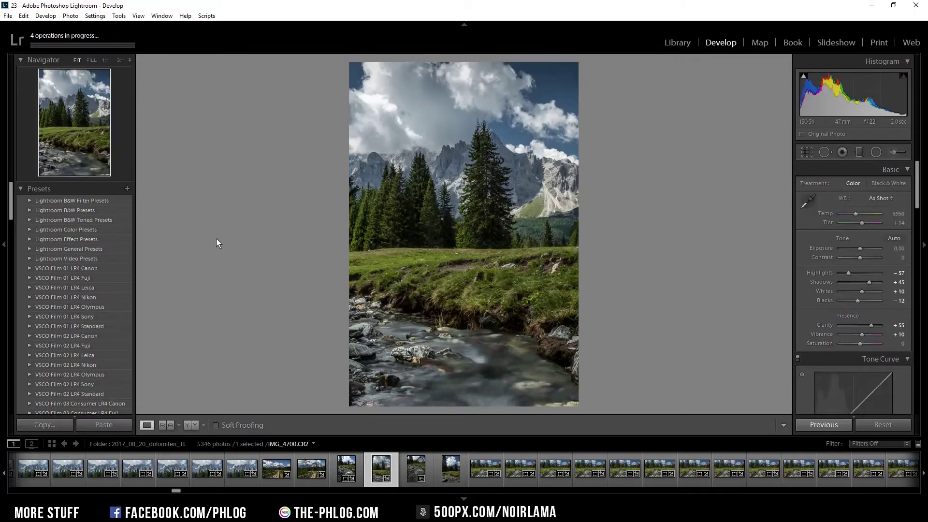
click(8, 16)
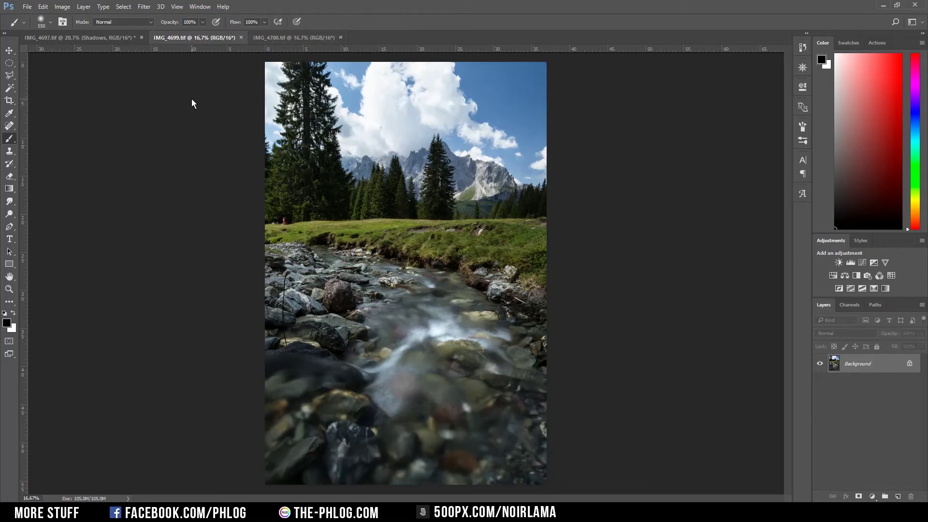
Switch to the IMG_4700 document and select the Clone Stamp tool.
click(274, 38)
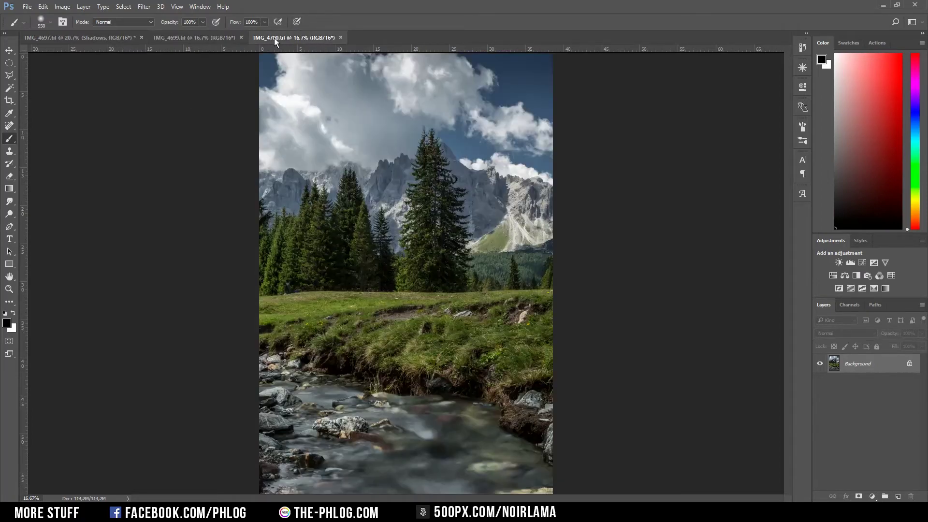
click(9, 152)
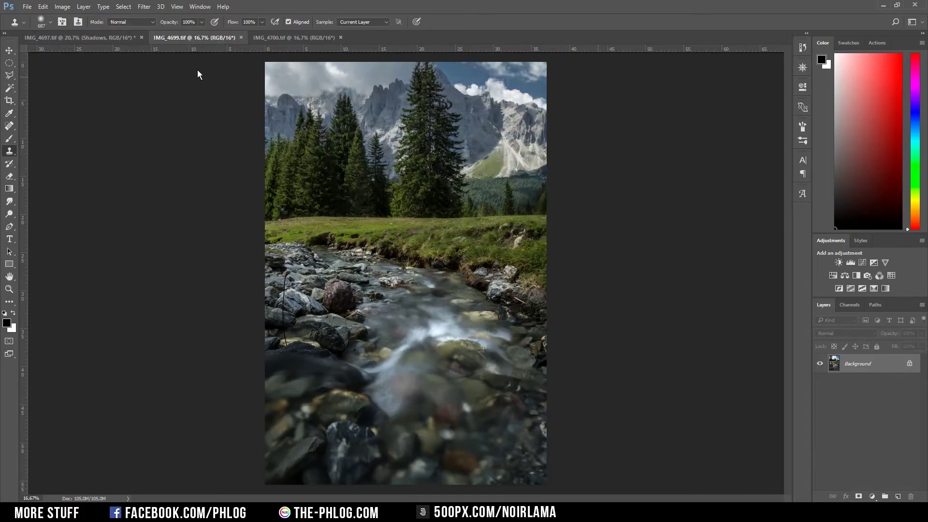
scroll(530, 206, up, 6)
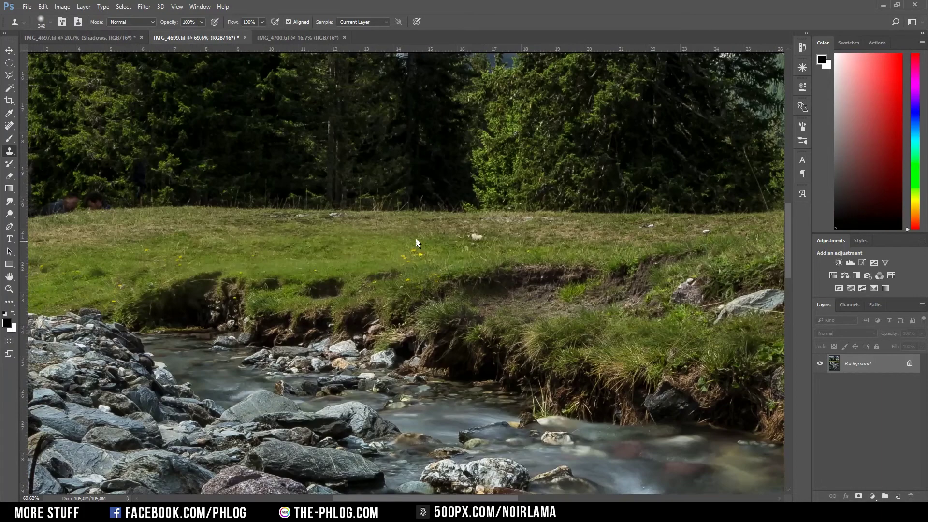
scroll(425, 278, down, 5)
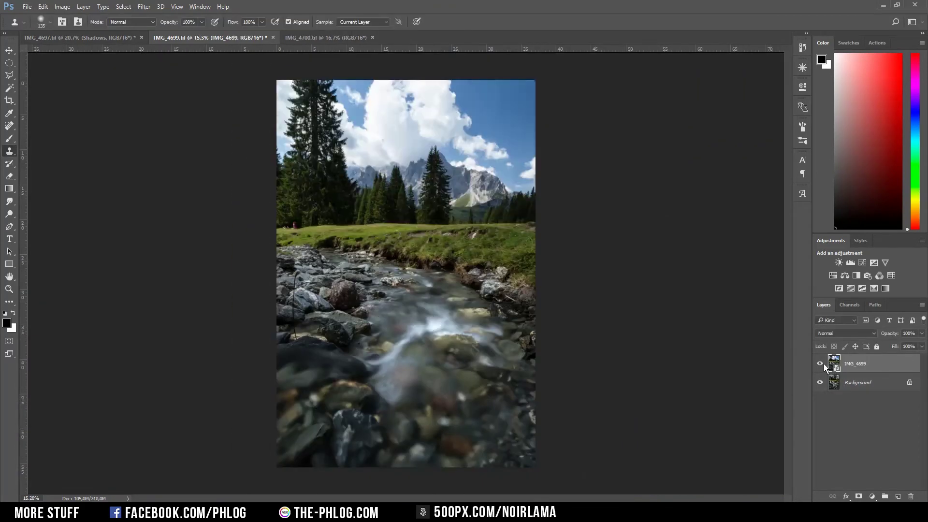
Compare with IMG_4699 toggled, leave it hidden, and unlock the Background as Layer 0.
click(824, 365)
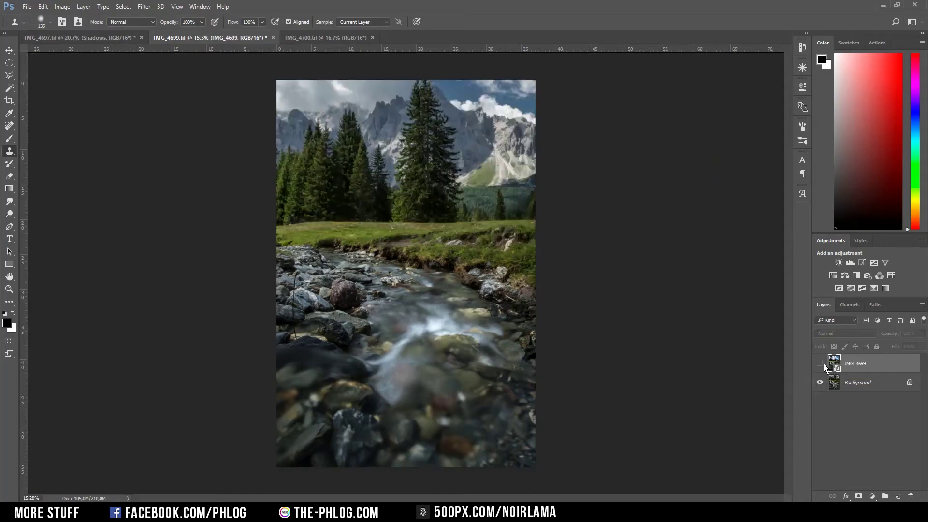
click(823, 365)
click(823, 365)
click(824, 366)
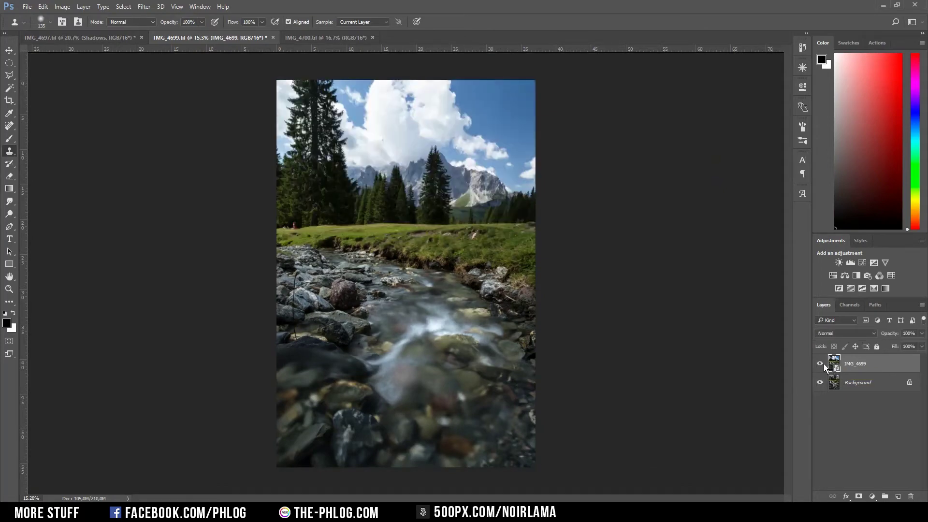
click(824, 365)
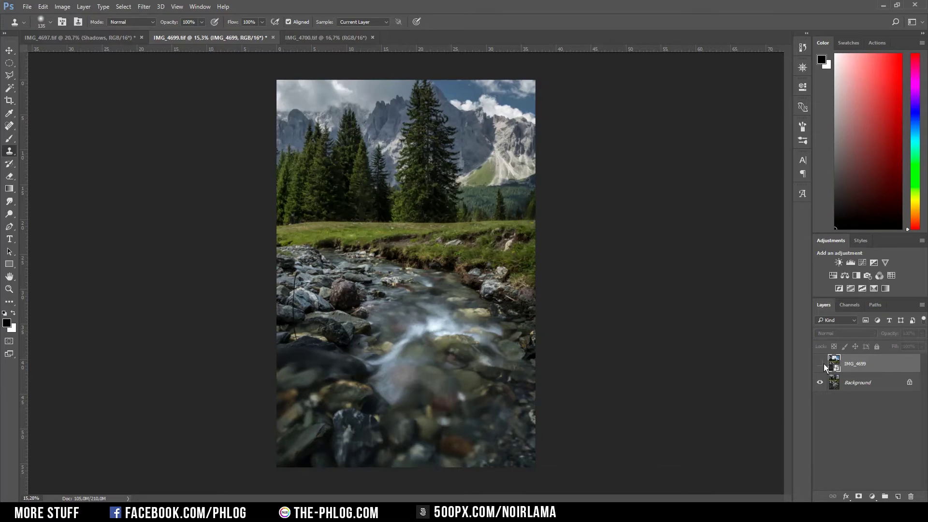
alt+double_click(837, 380)
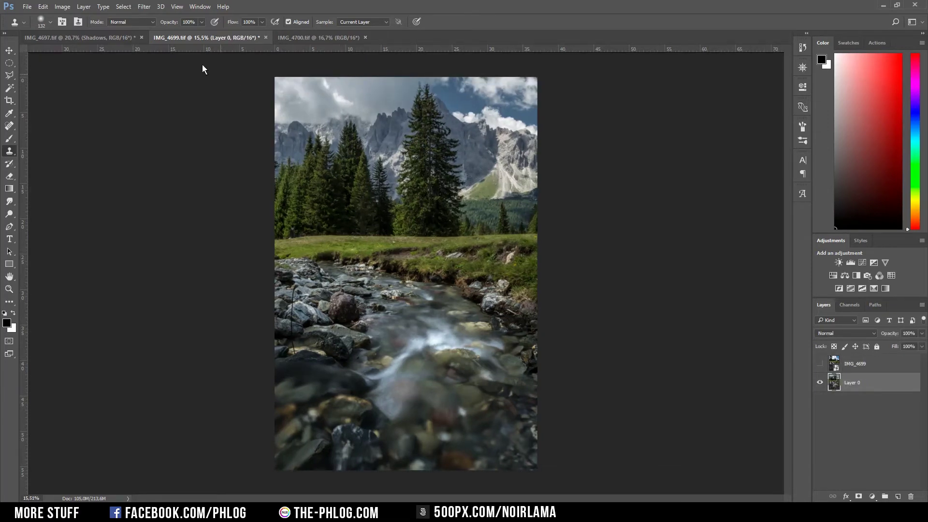
Run Color Efex Pro 4 Polarization at 200% strength and return it as a masked layer.
click(144, 7)
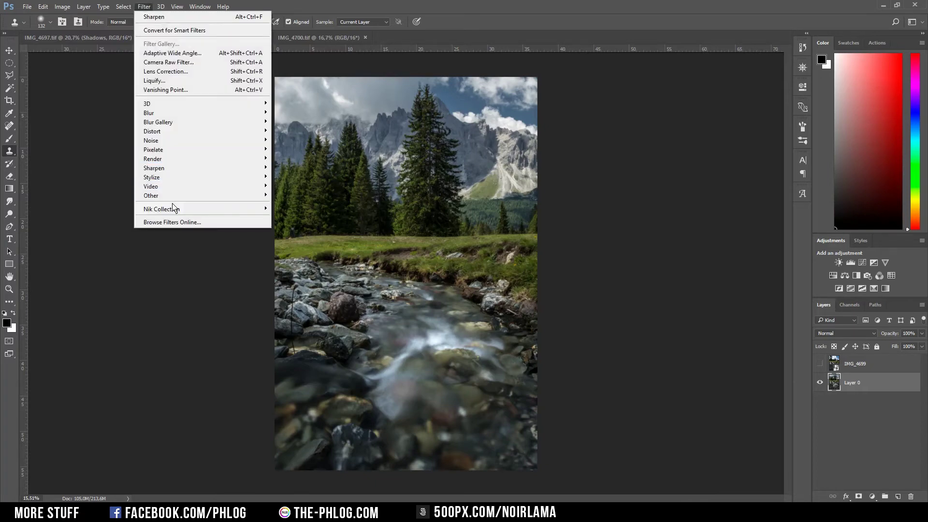
mouse_move(174, 208)
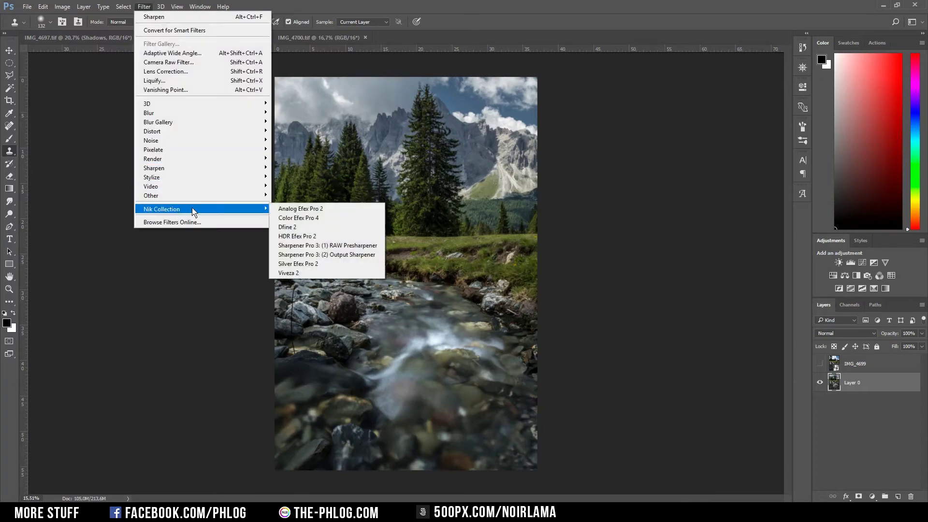
click(314, 217)
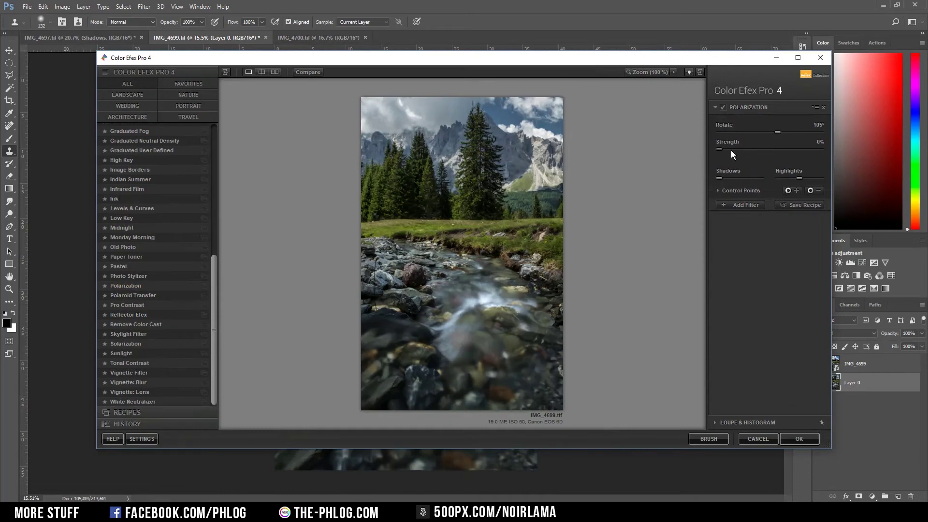
drag(718, 149, 740, 149)
drag(768, 149, 770, 148)
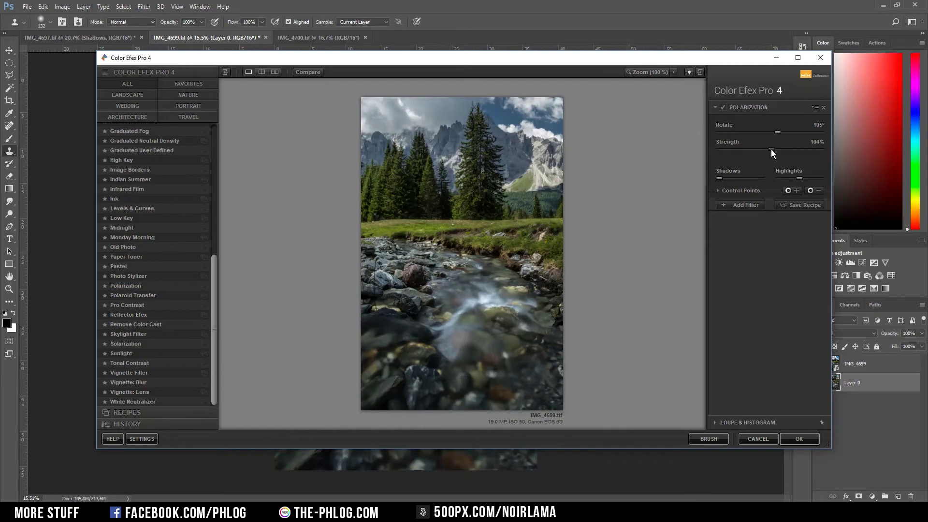
drag(817, 152, 825, 153)
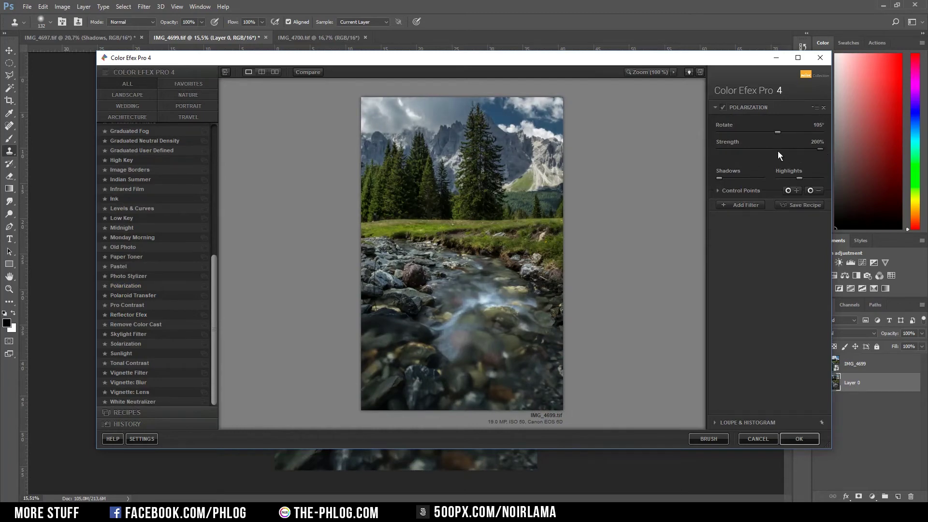
key(Return)
key(b)
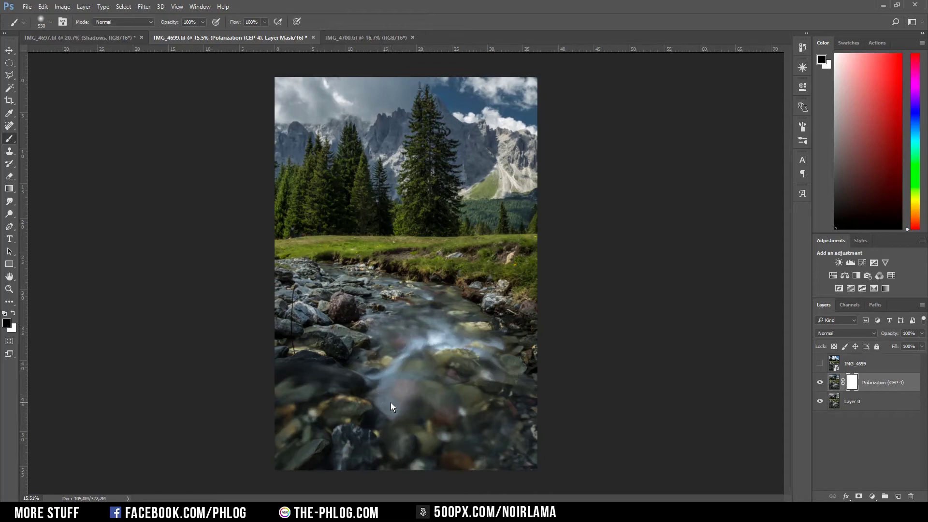
Mask the polarization off the water streak, then merge it down into Layer 0.
drag(377, 401, 488, 370)
shift+click(854, 404)
key(ctrl+e)
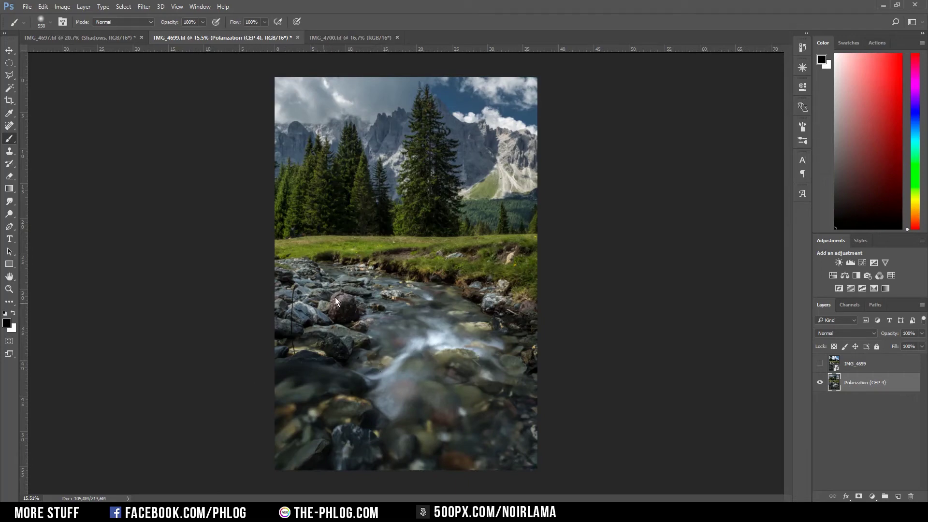
Heal away the dark stick among the left rocks with the content-aware Spot Healing Brush.
scroll(334, 301, up, 5)
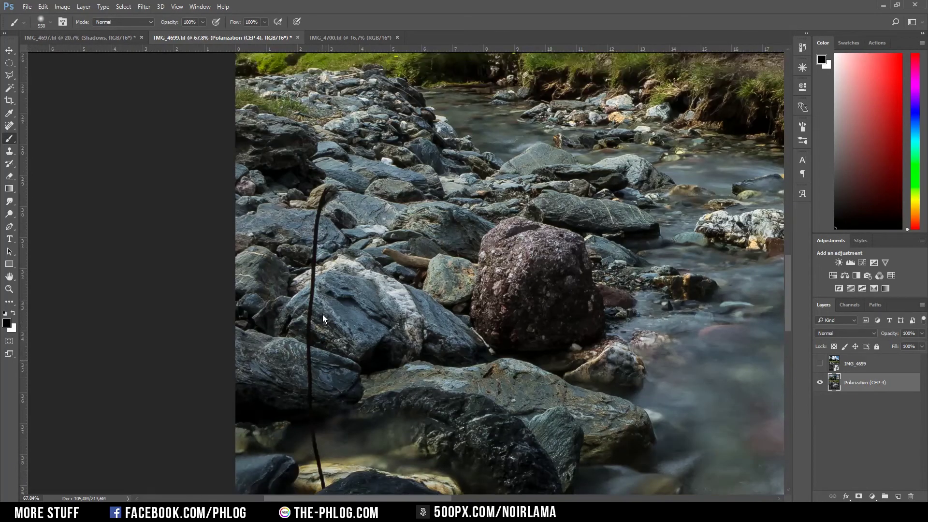
scroll(323, 314, down, 2)
key(j)
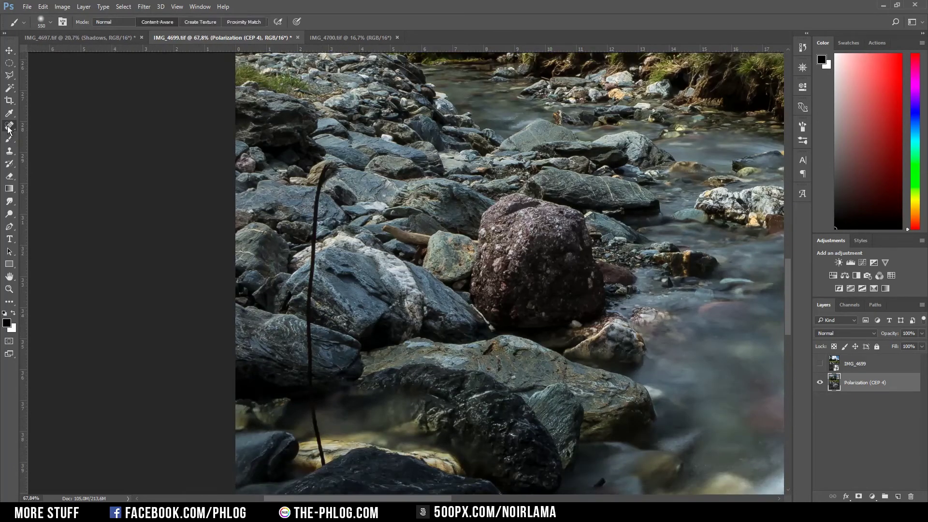
mouse_move(323, 169)
mouse_down()
mouse_move(310, 292)
mouse_move(323, 462)
mouse_up()
key(ctrl+0)
scroll(410, 400, up, 3)
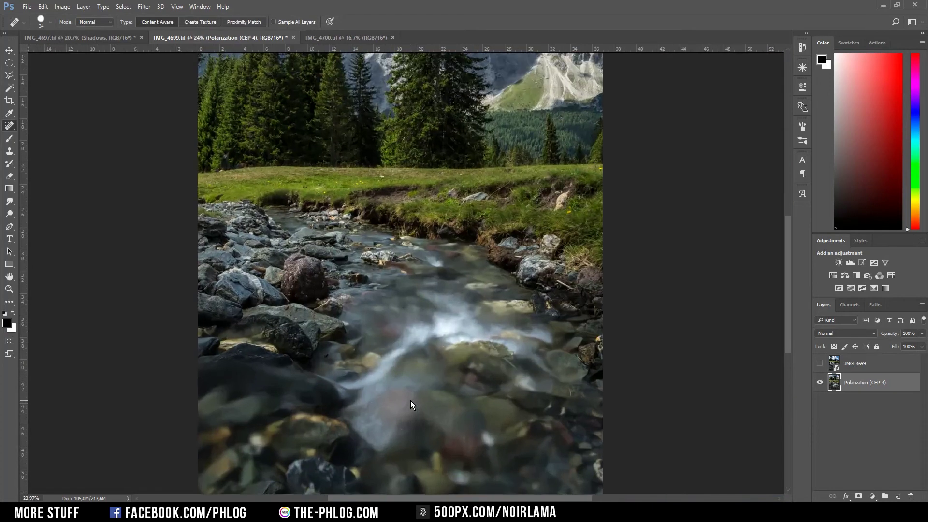
scroll(413, 387, down, 2)
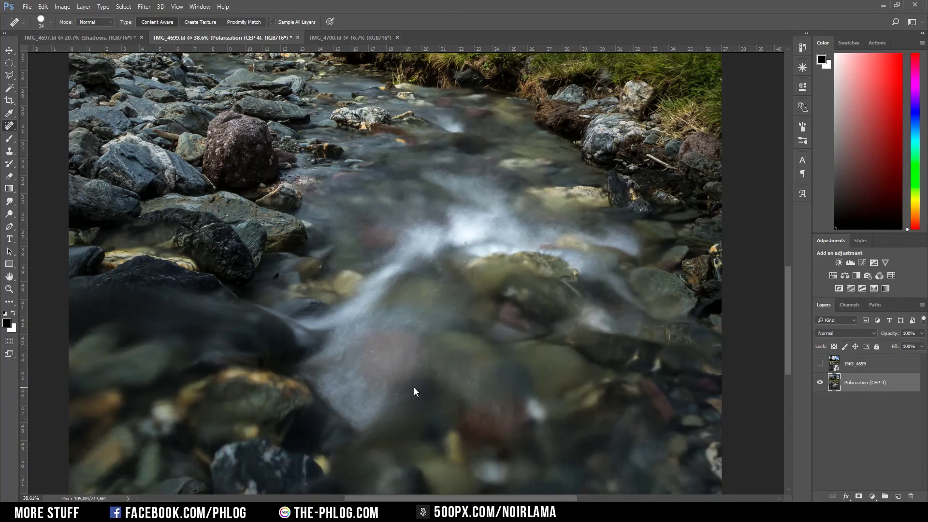
Create Layer 1 with a mask filled via Apply Image from the merged image, and view the mask.
click(894, 496)
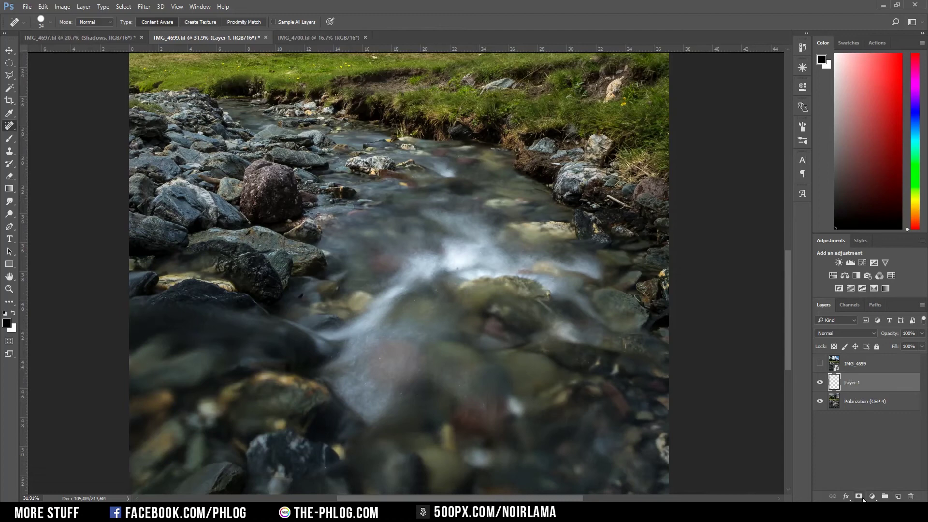
click(860, 496)
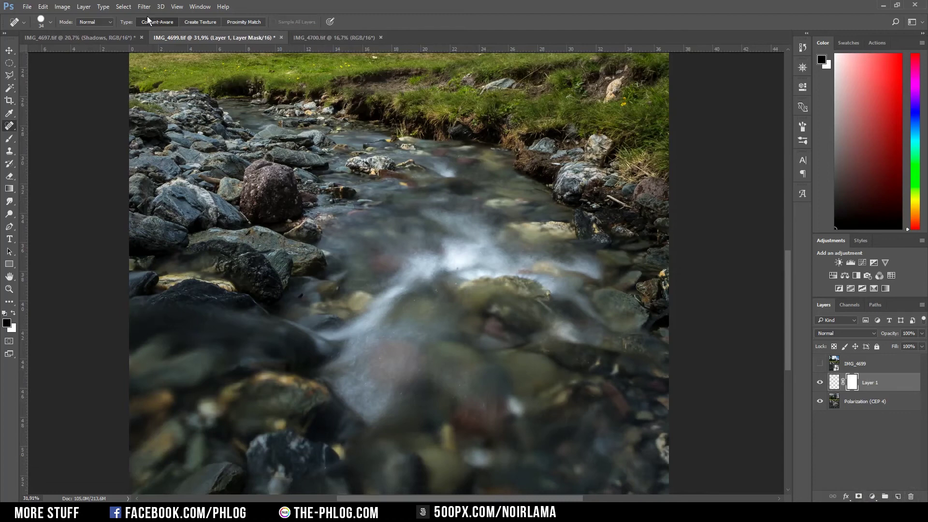
click(69, 6)
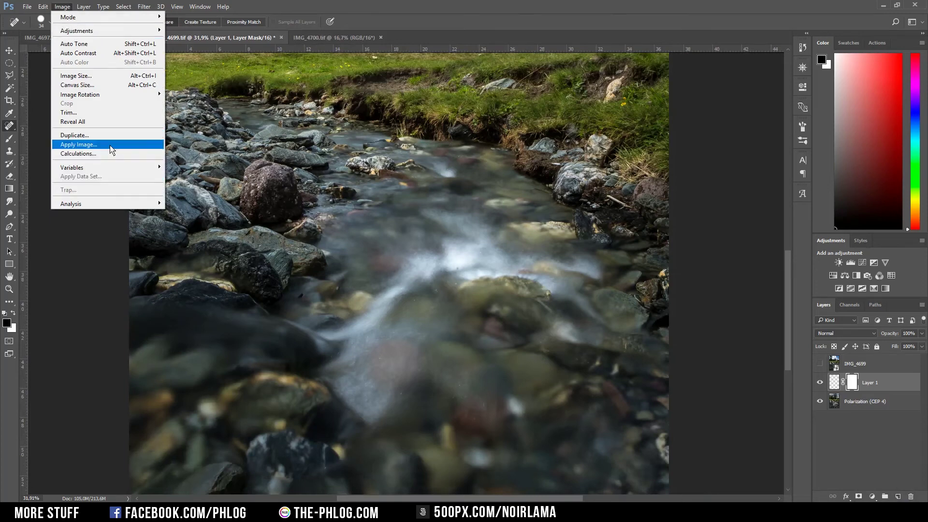
click(92, 144)
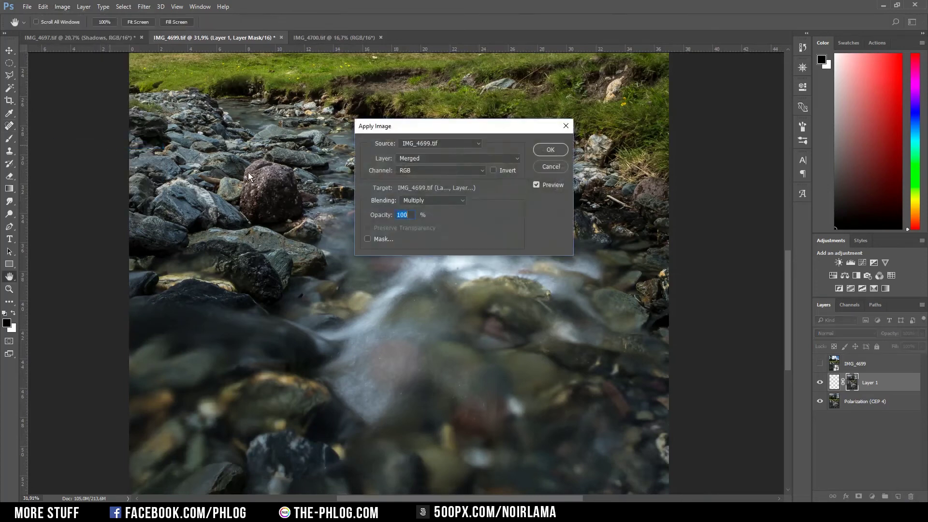
click(547, 152)
key(j)
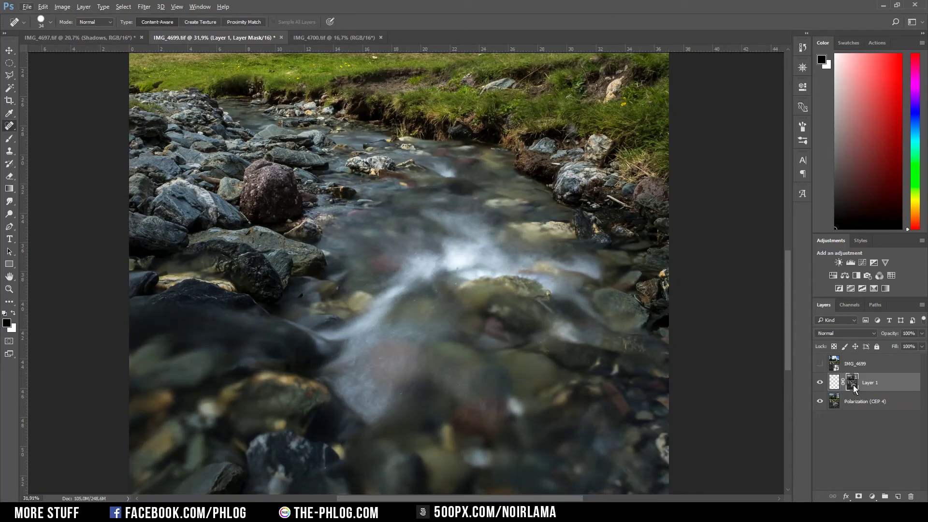
alt+click(853, 385)
Apply Levels to the Layer 1 mask, raising the black input to about 27.
key(ctrl+0)
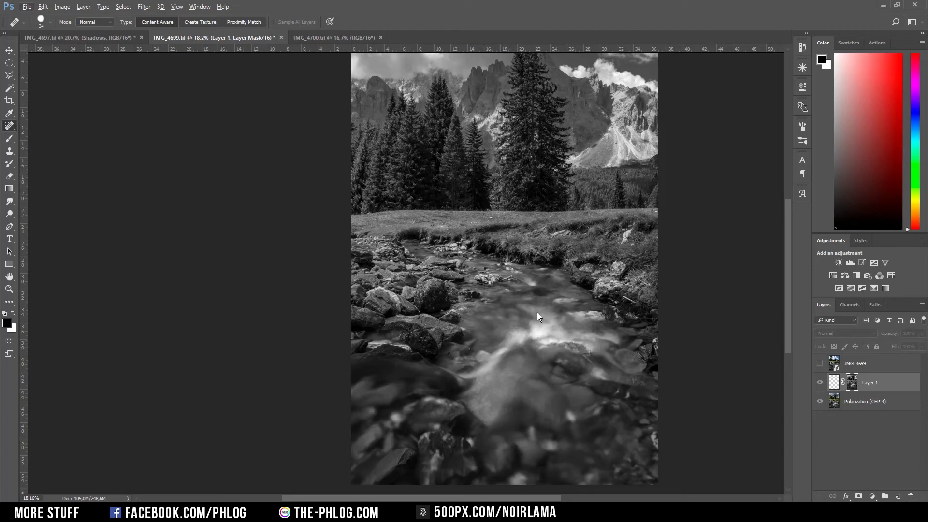
scroll(558, 342, up, 1)
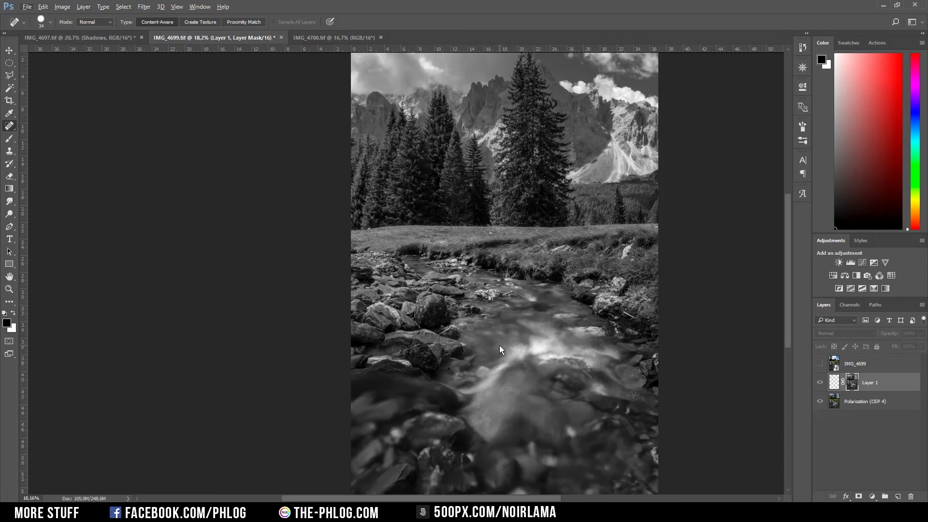
scroll(500, 345, down, 1)
scroll(526, 365, down, 1)
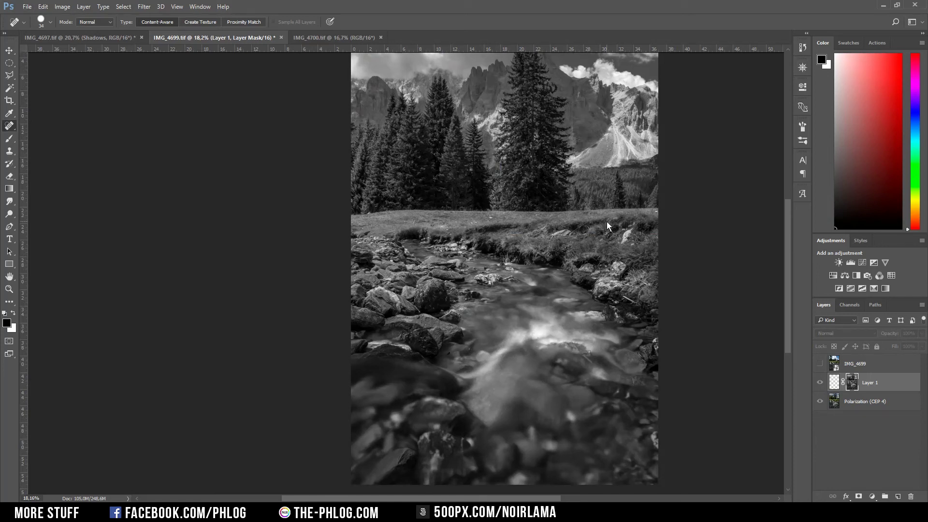
key(ctrl+l)
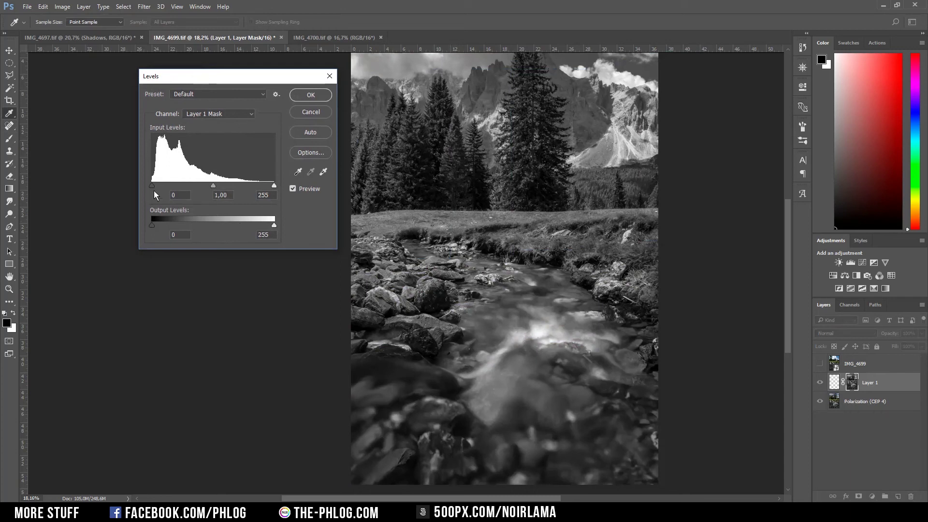
drag(155, 186, 163, 185)
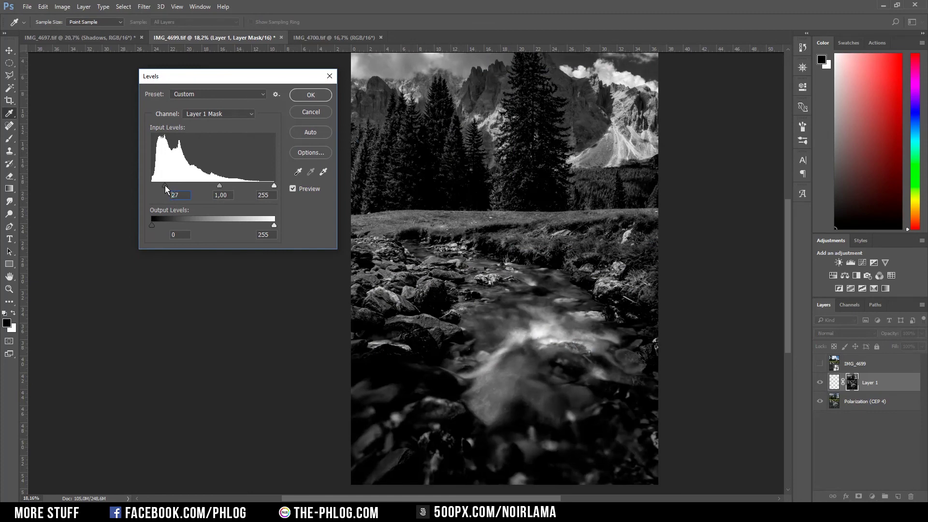
key(Return)
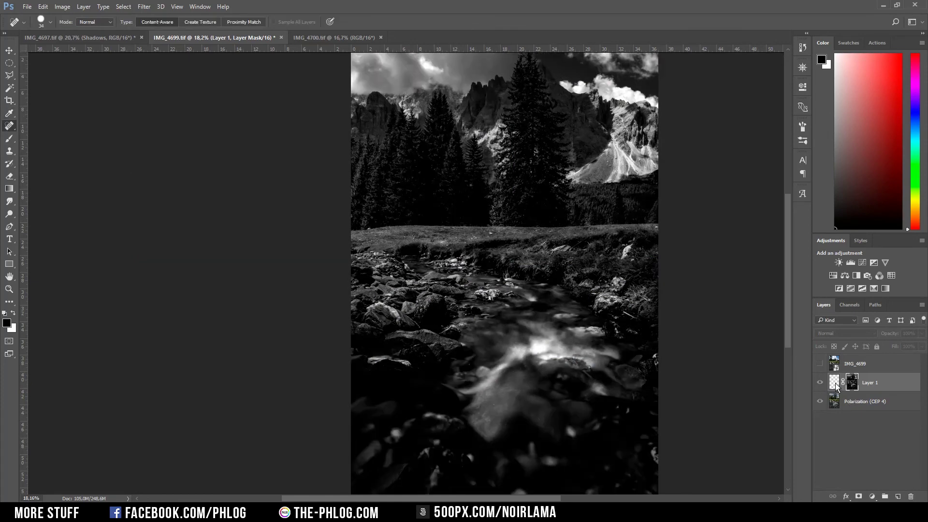
Set Layer 1's blend mode to Overlay.
click(836, 382)
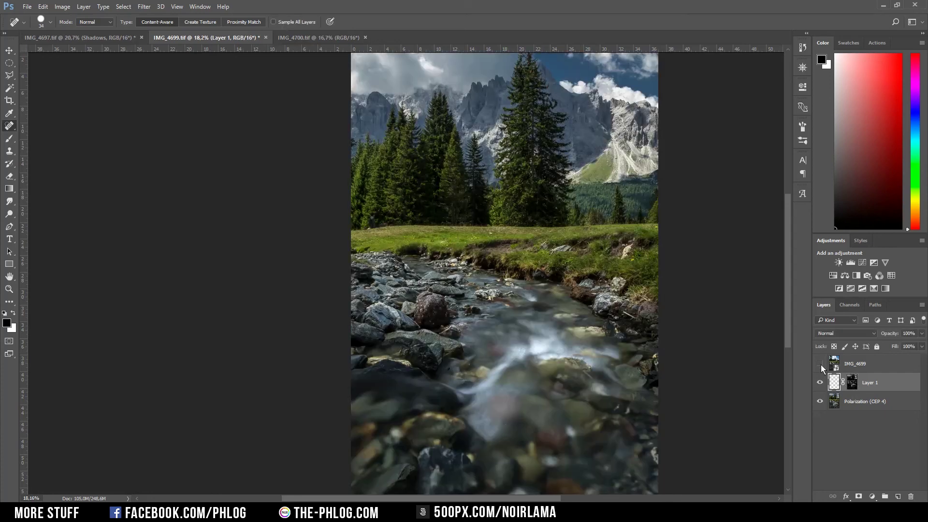
click(833, 332)
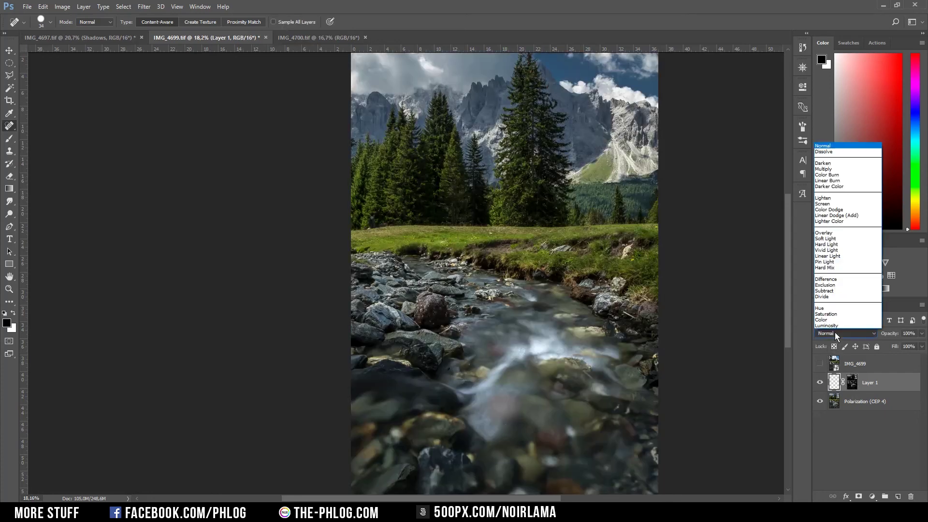
click(843, 234)
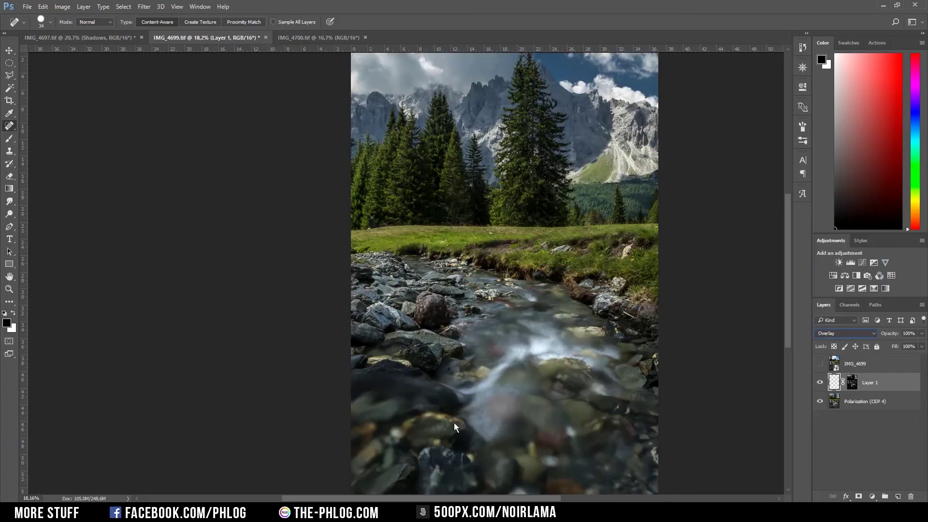
Paint white over the stream water with the Brush, then compare with Layer 1 toggled.
click(9, 139)
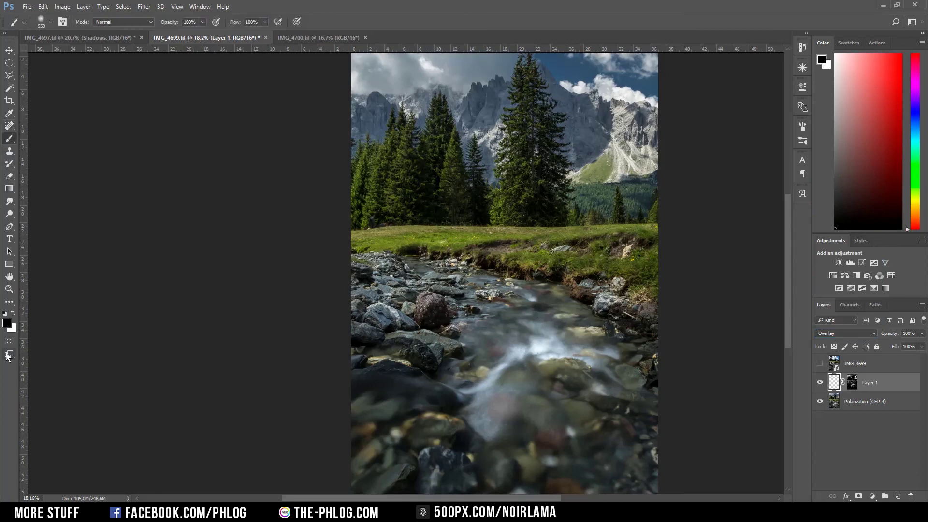
click(13, 313)
scroll(589, 430, up, 3)
scroll(507, 421, down, 1)
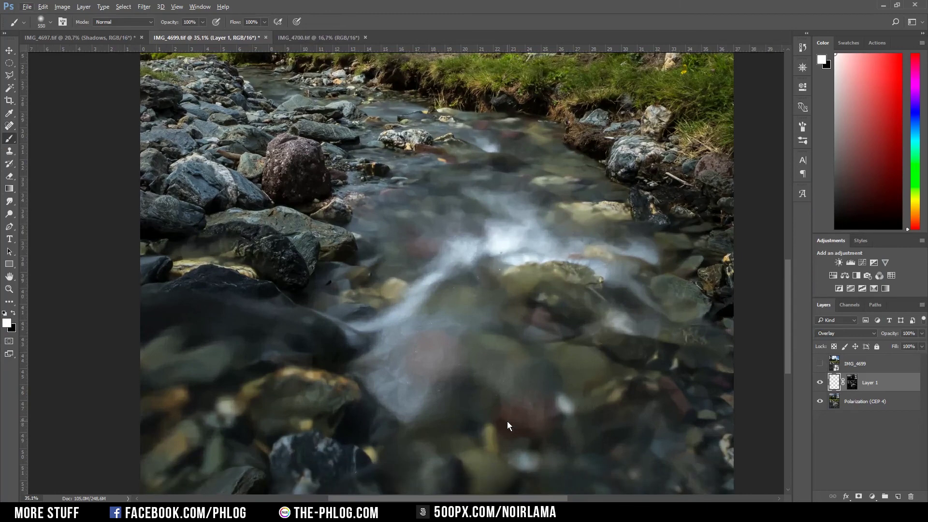
scroll(427, 351, down, 2)
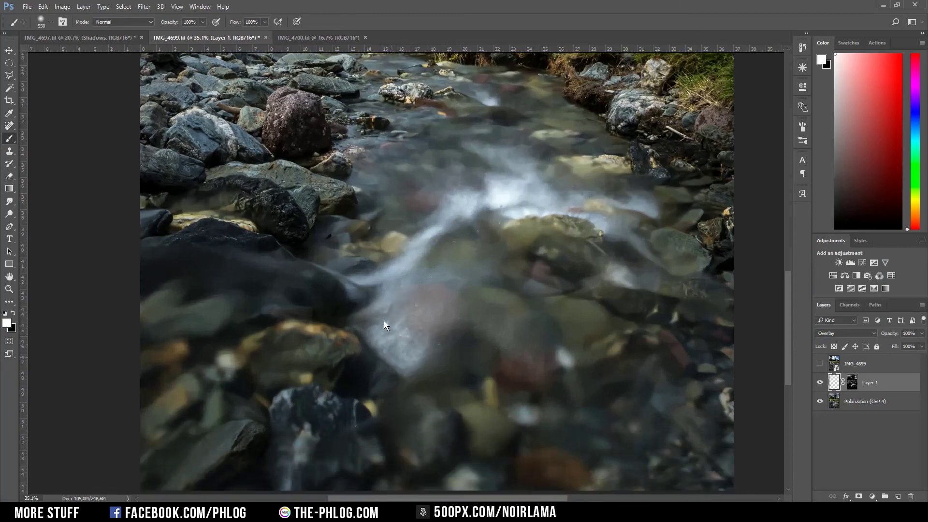
mouse_move(384, 320)
mouse_down()
mouse_move(647, 262)
mouse_move(503, 162)
mouse_up()
scroll(317, 367, down, 1)
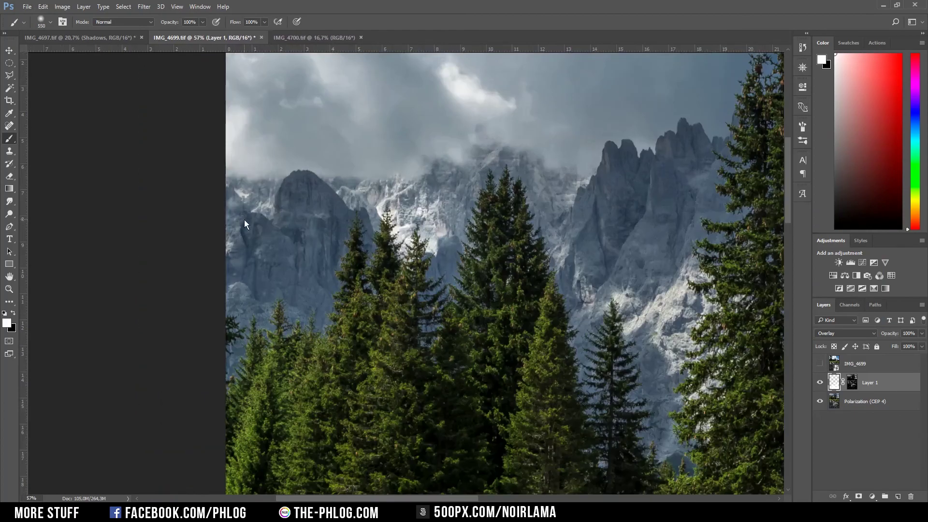
scroll(543, 397, down, 5)
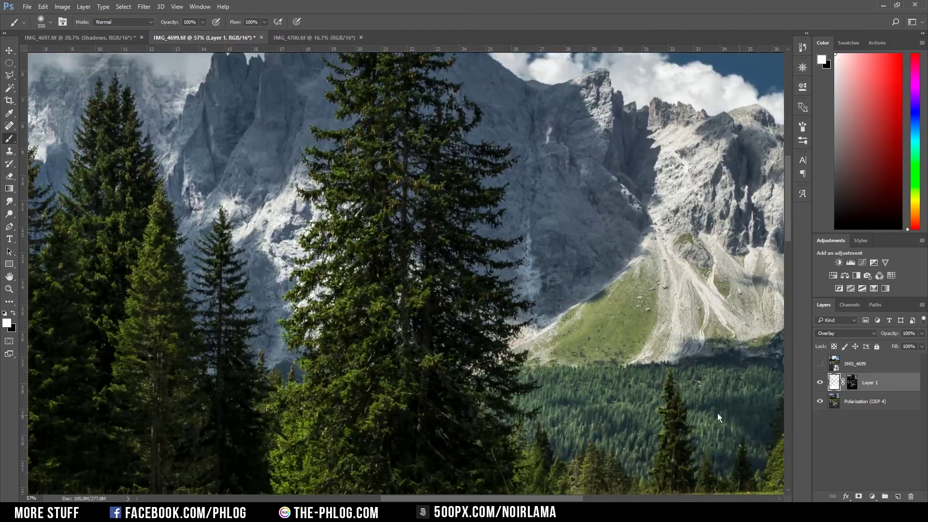
key(ctrl+0)
click(819, 382)
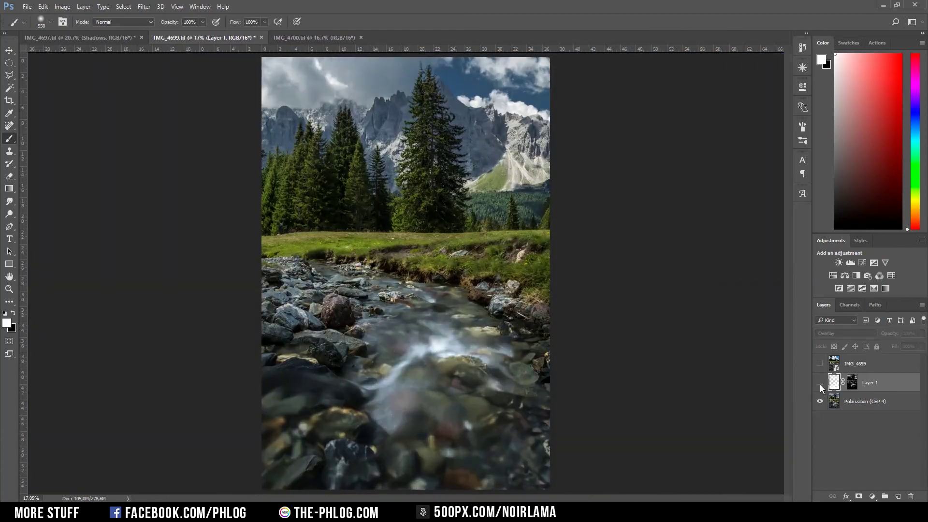
click(819, 382)
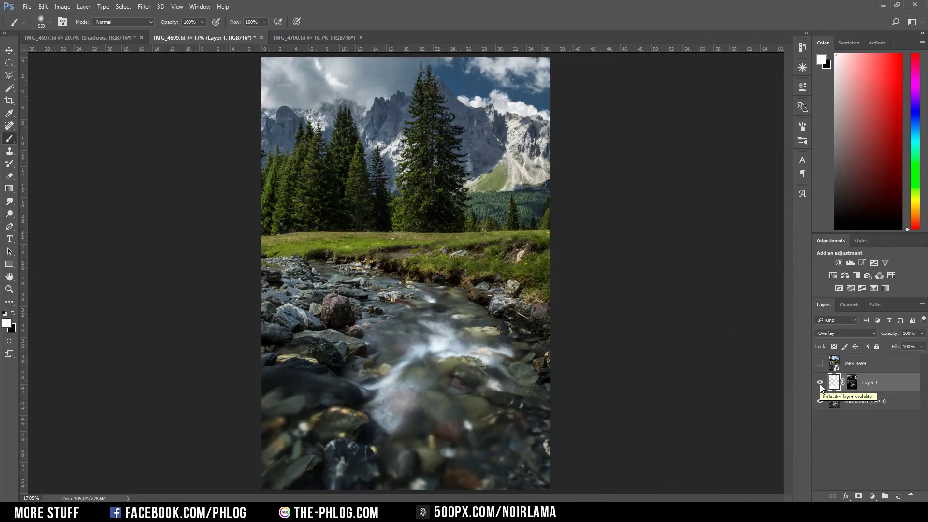
Lower Layer 1's opacity to 48%.
key(4)
key(8)
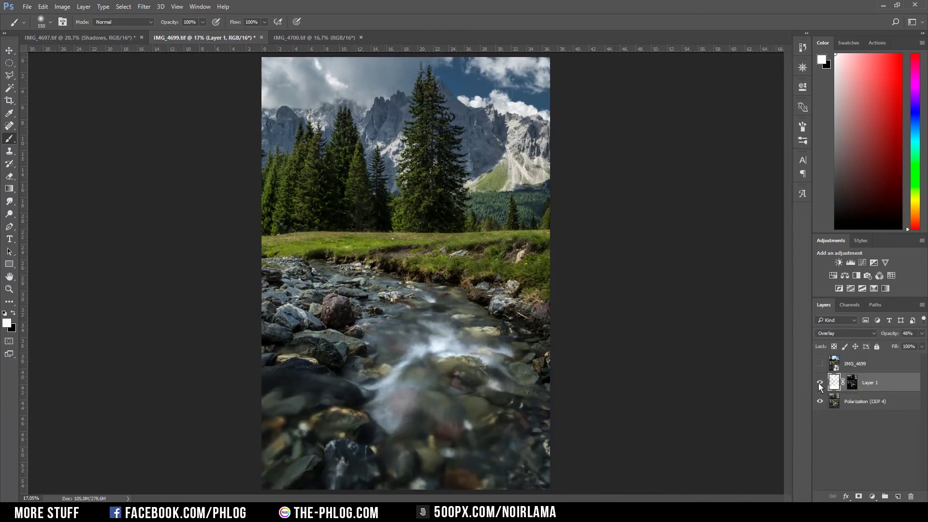